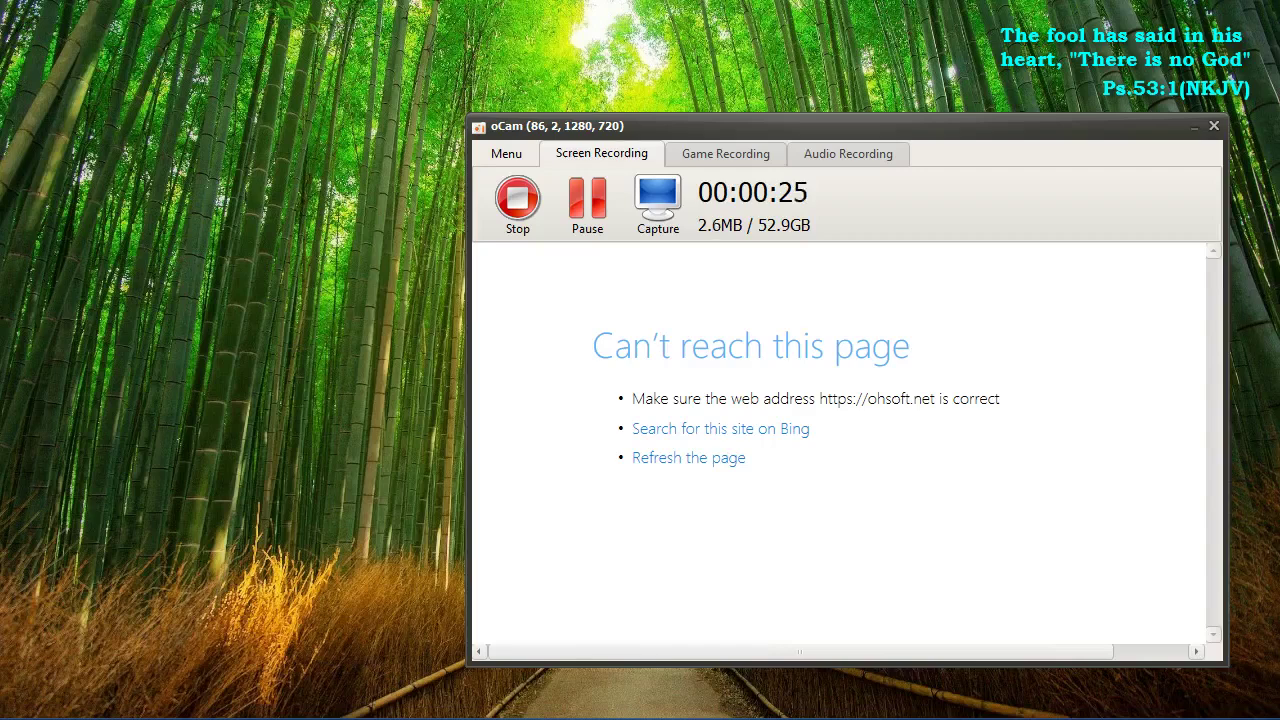
Open Word with a blank document and make its window taller.
key(super)
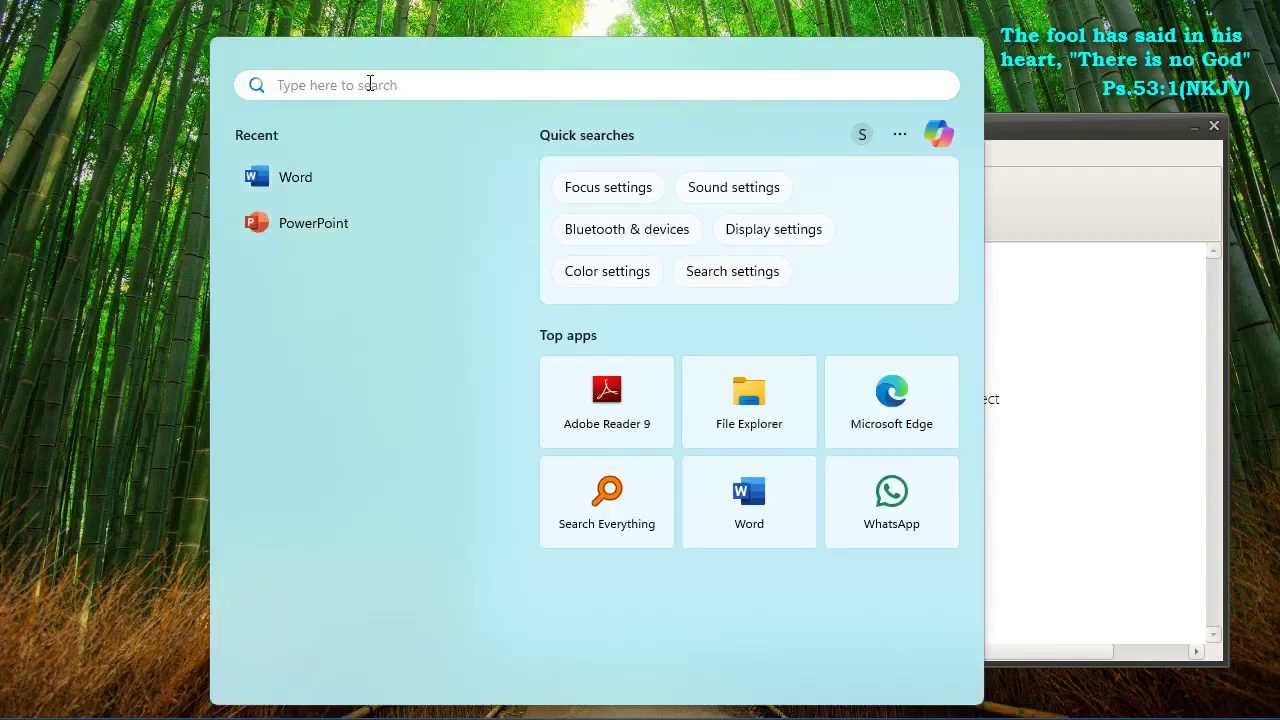
text(WORD)
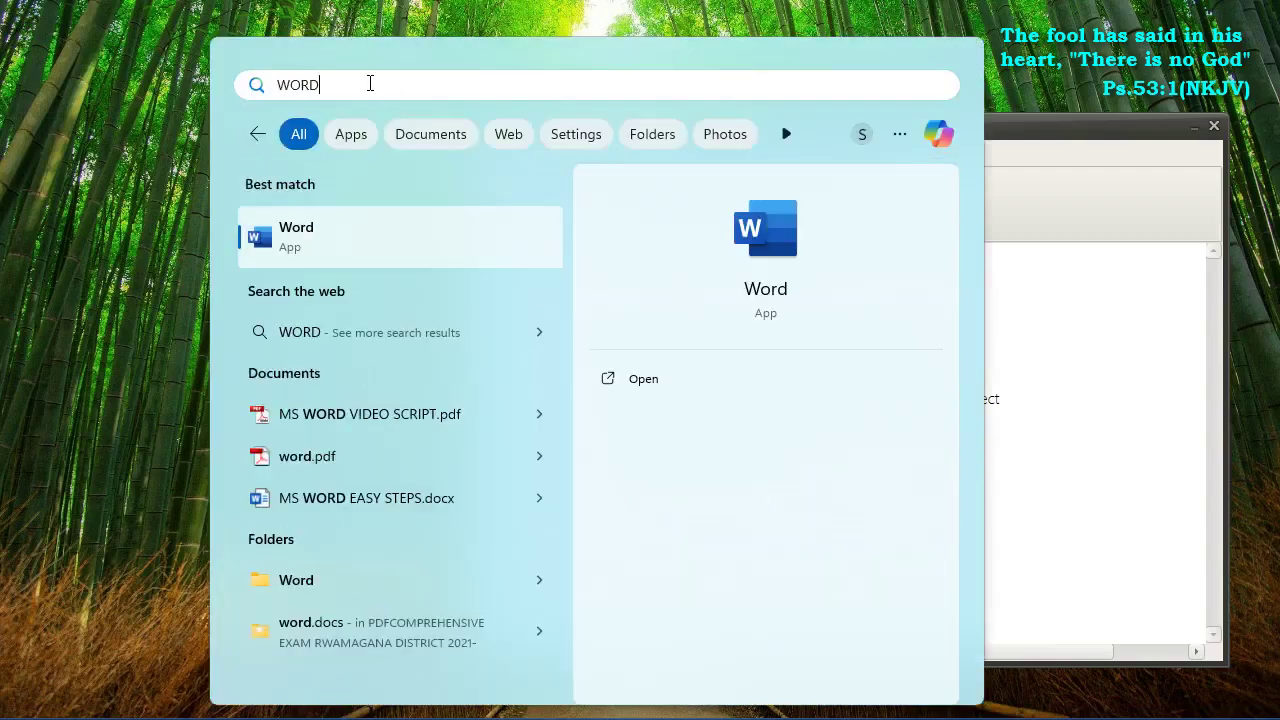
click(301, 240)
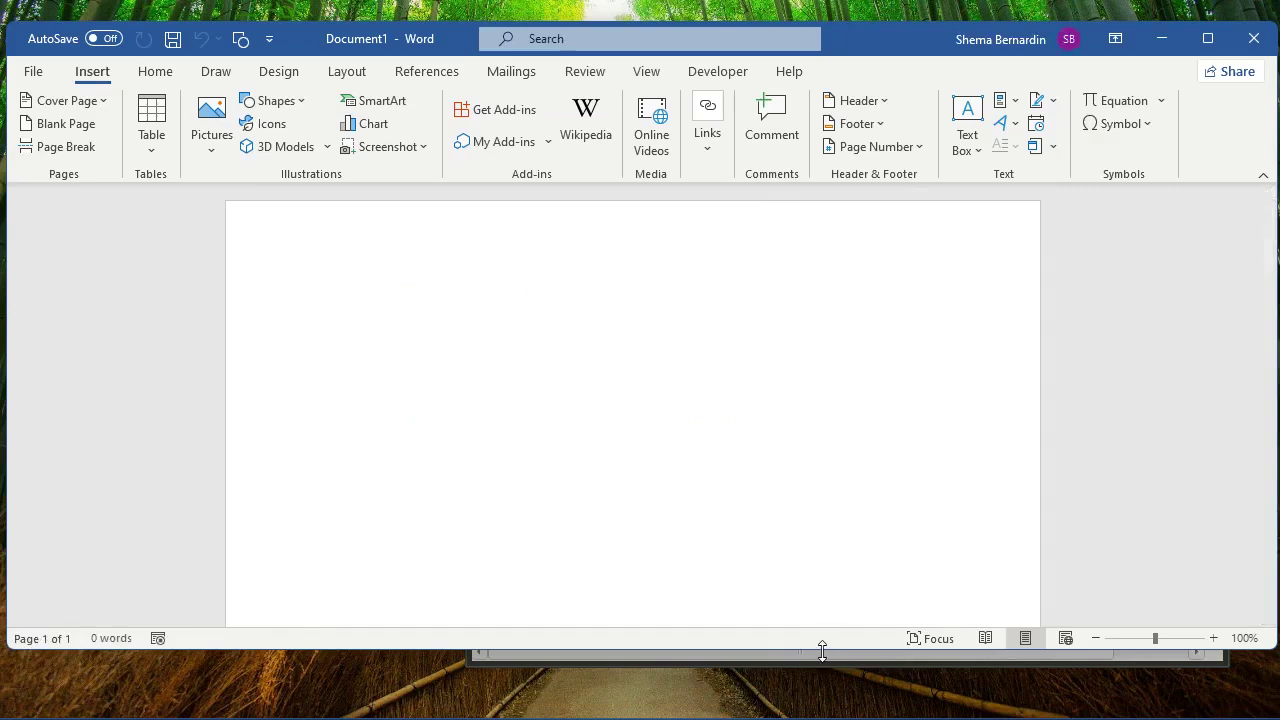
drag(822, 651, 823, 704)
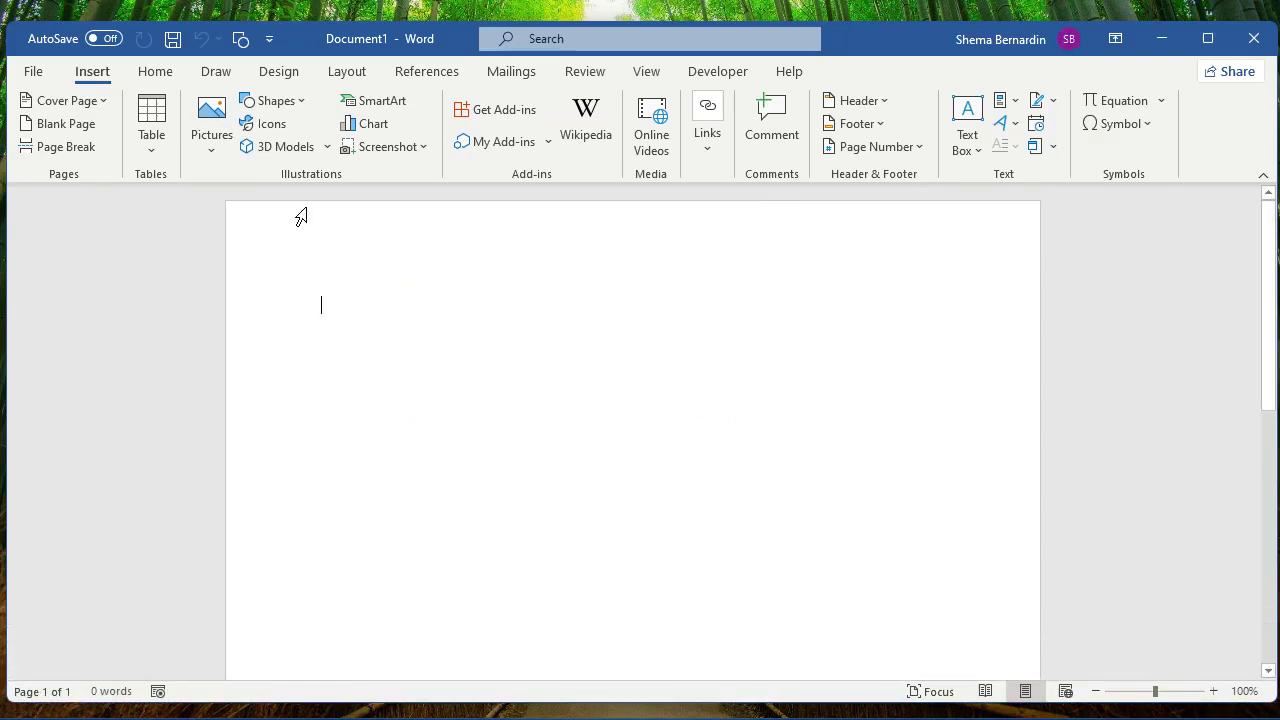
Create a second blank document, close the original empty Document1 window, and reposition the new document's window.
click(34, 72)
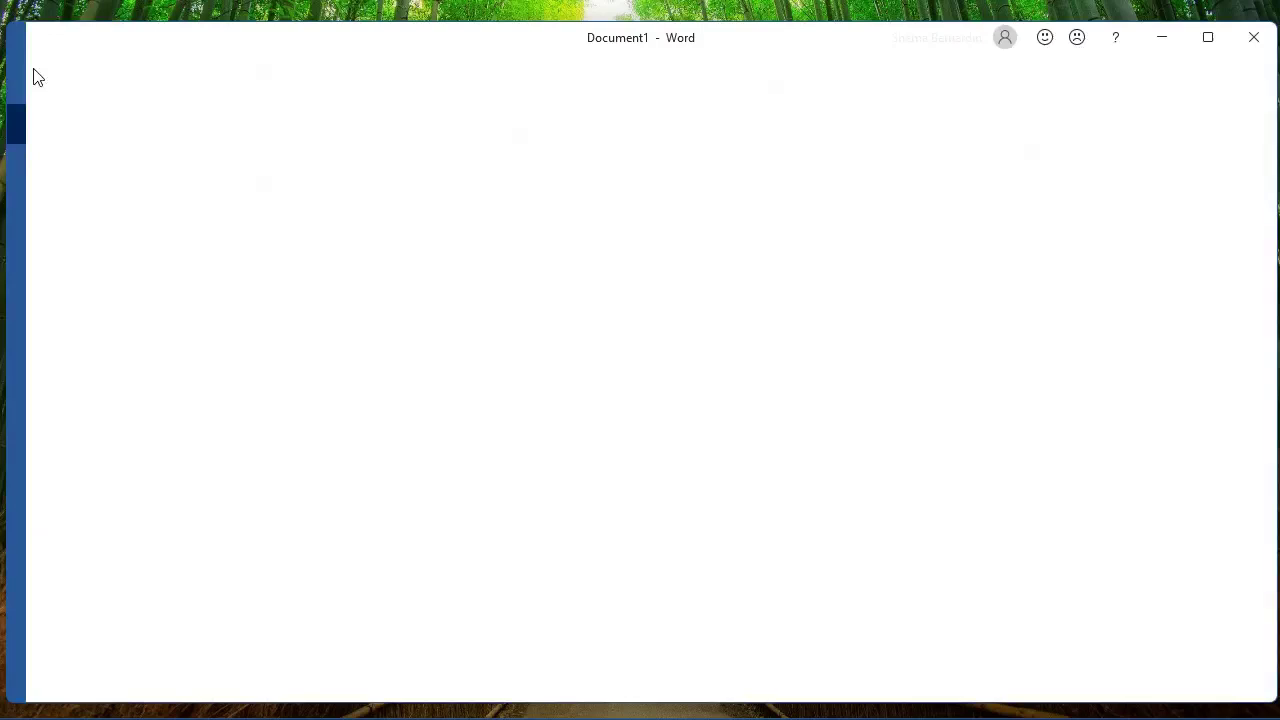
click(62, 165)
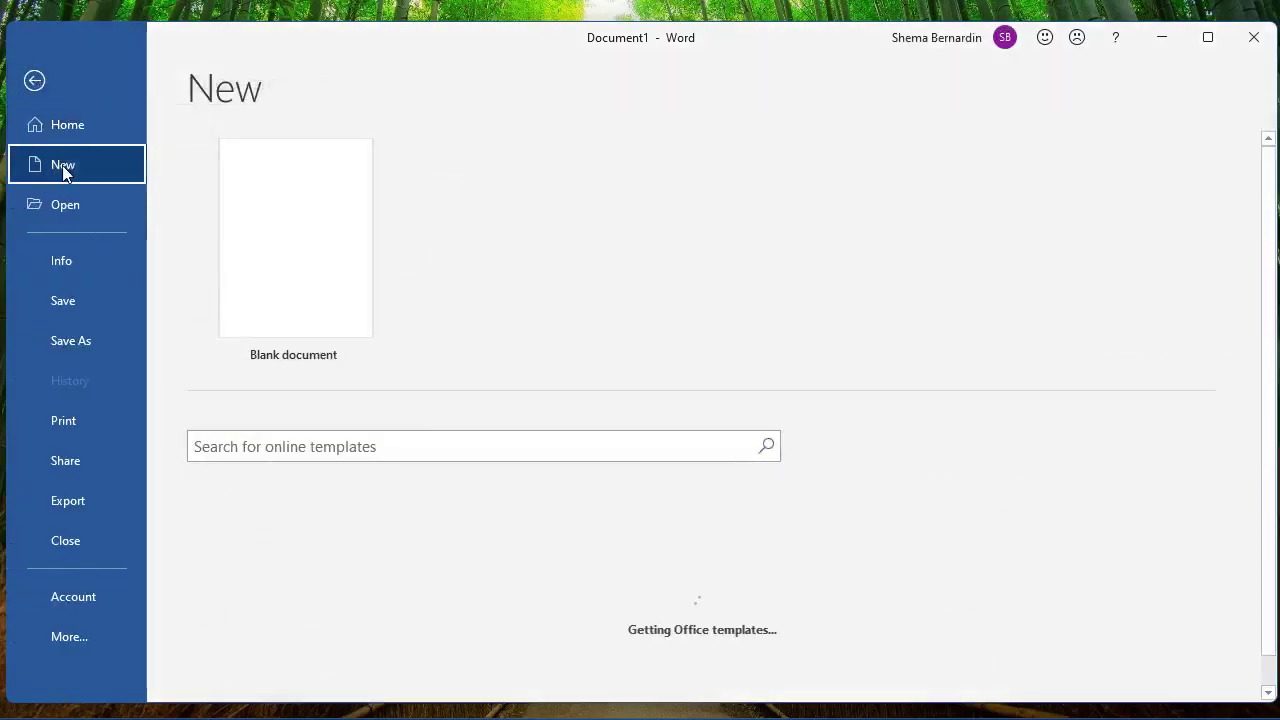
click(307, 295)
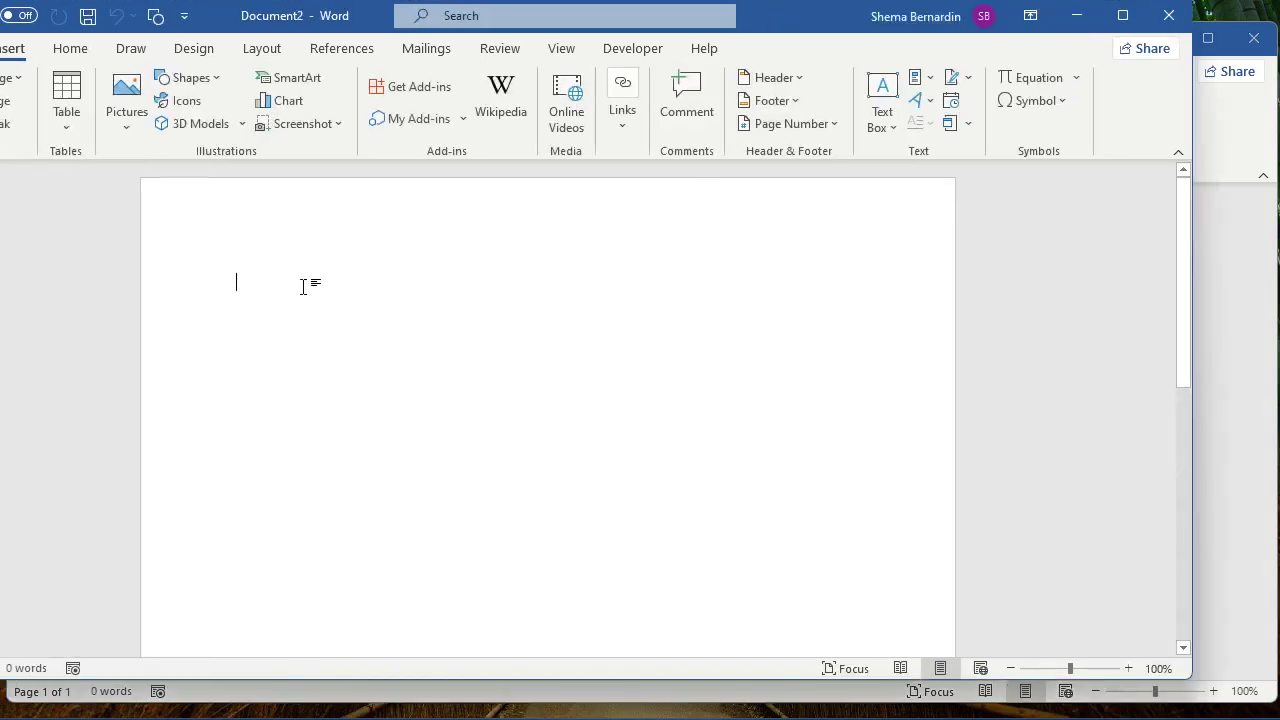
click(1255, 42)
drag(776, 24, 860, 38)
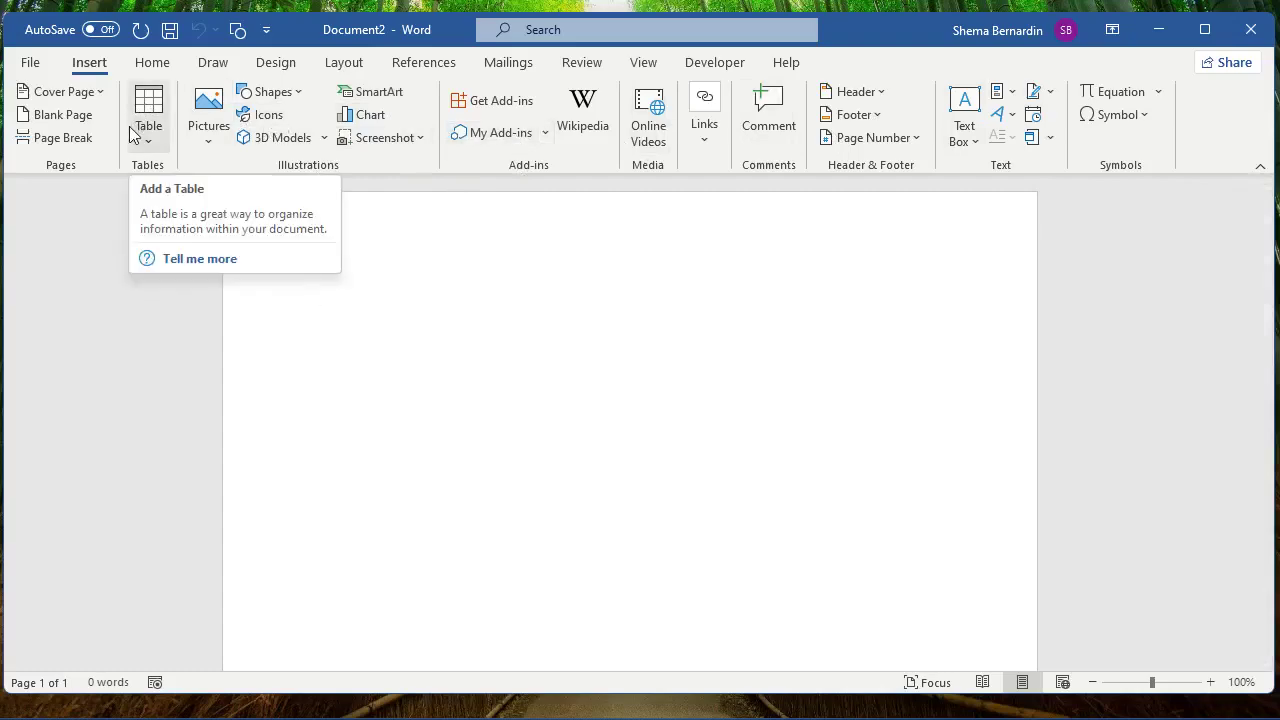
click(153, 64)
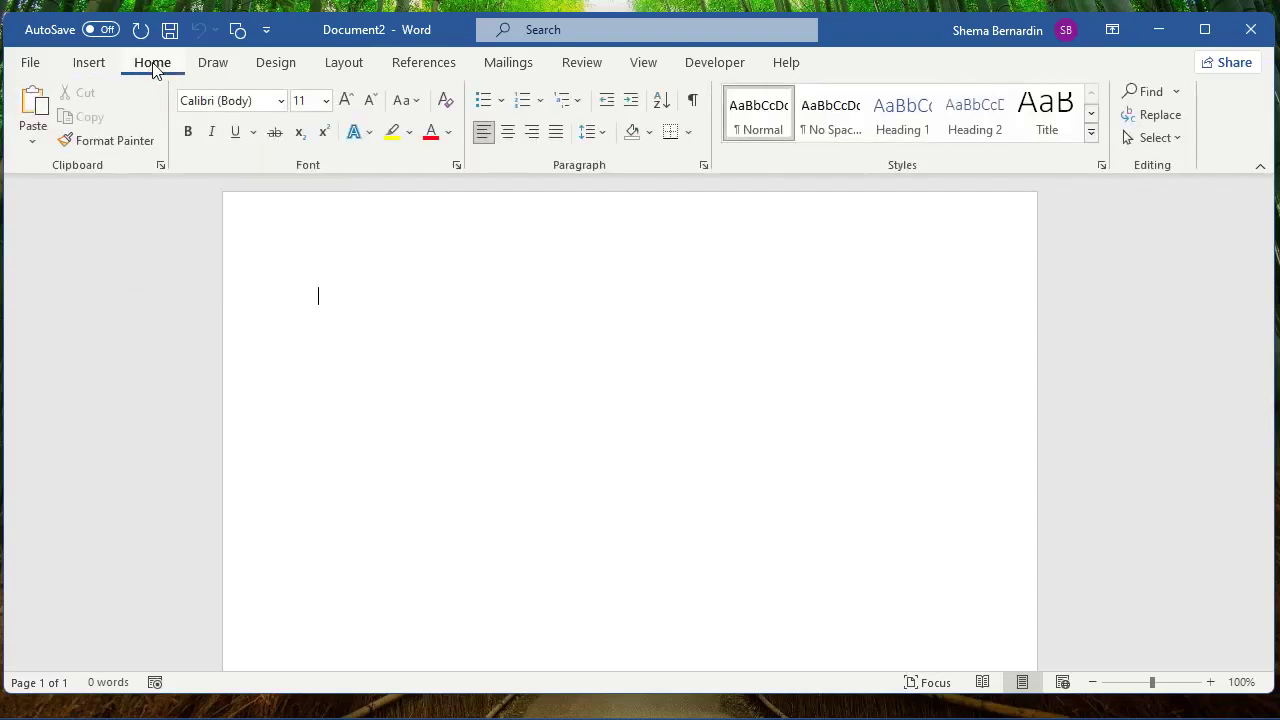
click(216, 68)
click(278, 64)
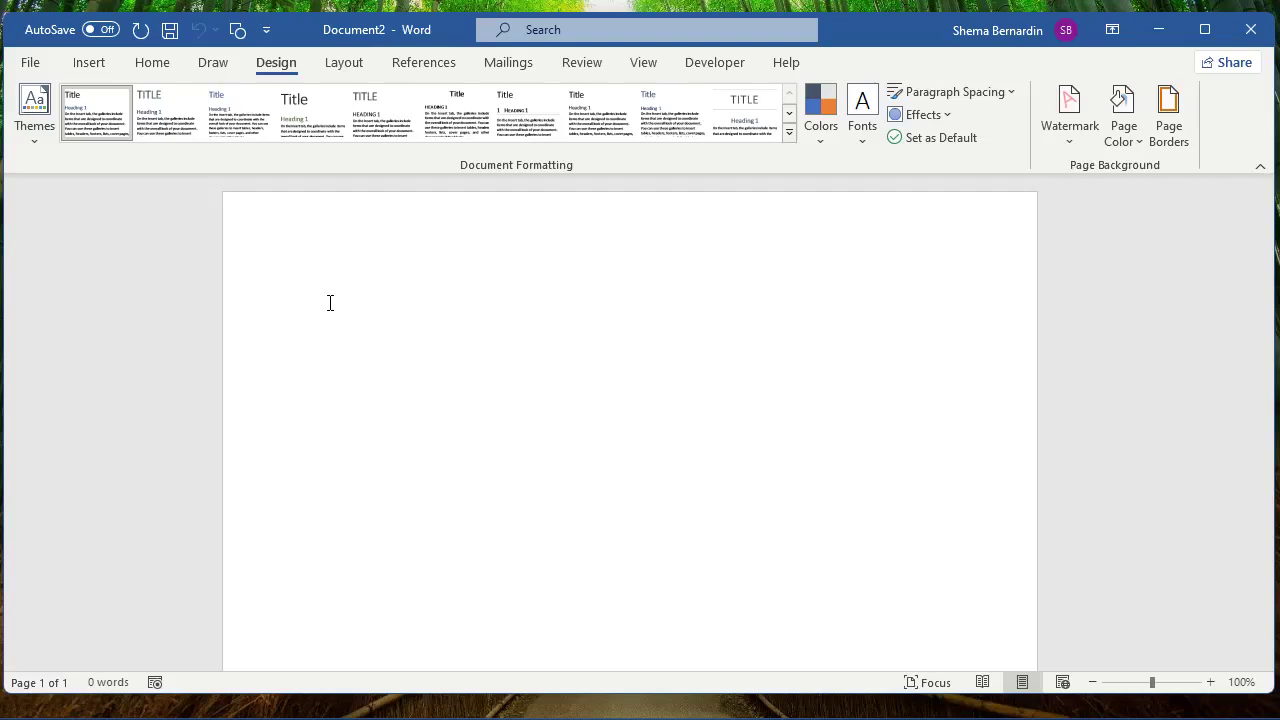
Enter the text "DIGITAL LITERACY RWANDA" on the first line of the blank document.
text(DIG)
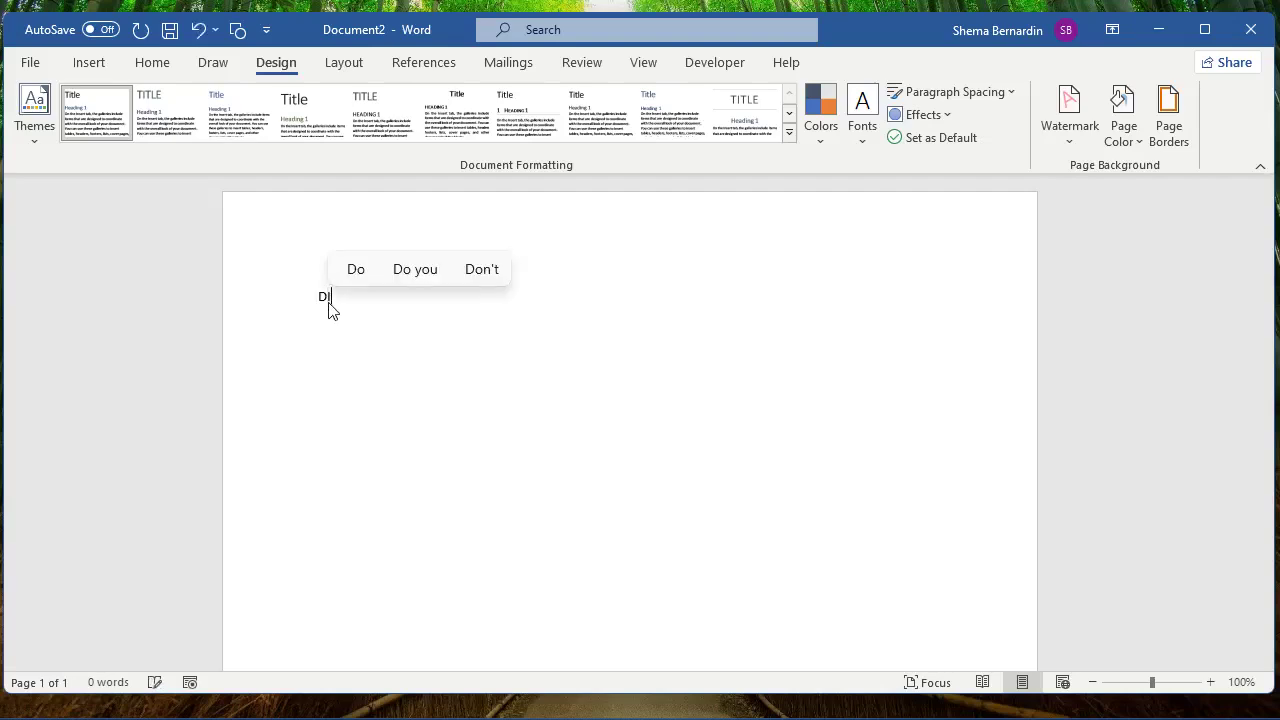
text(ITAL)
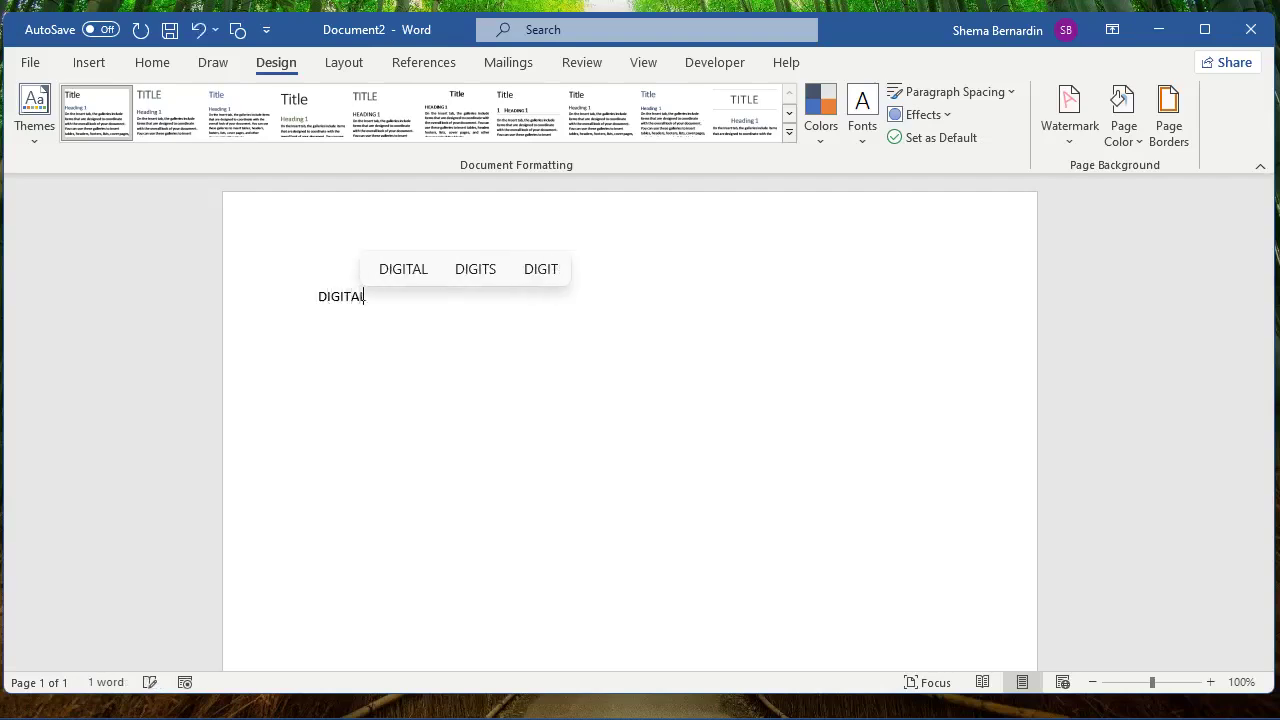
text( LITERA)
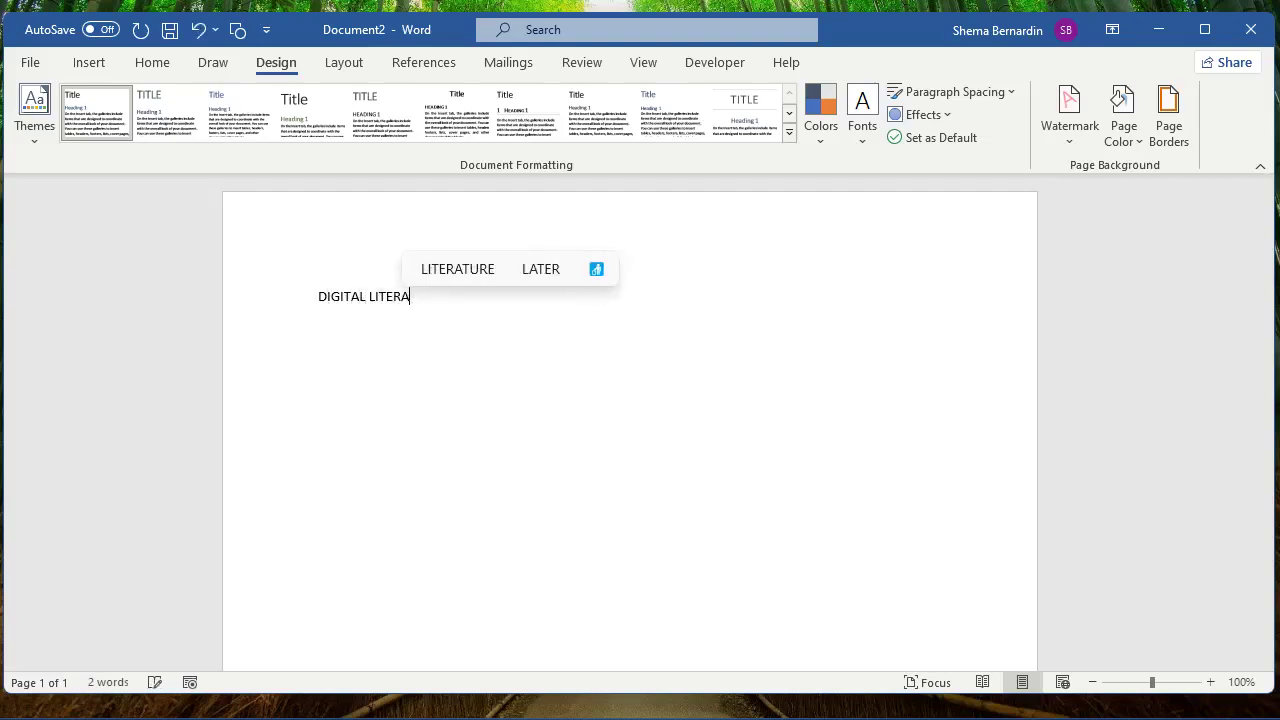
text(CY RWANDA)
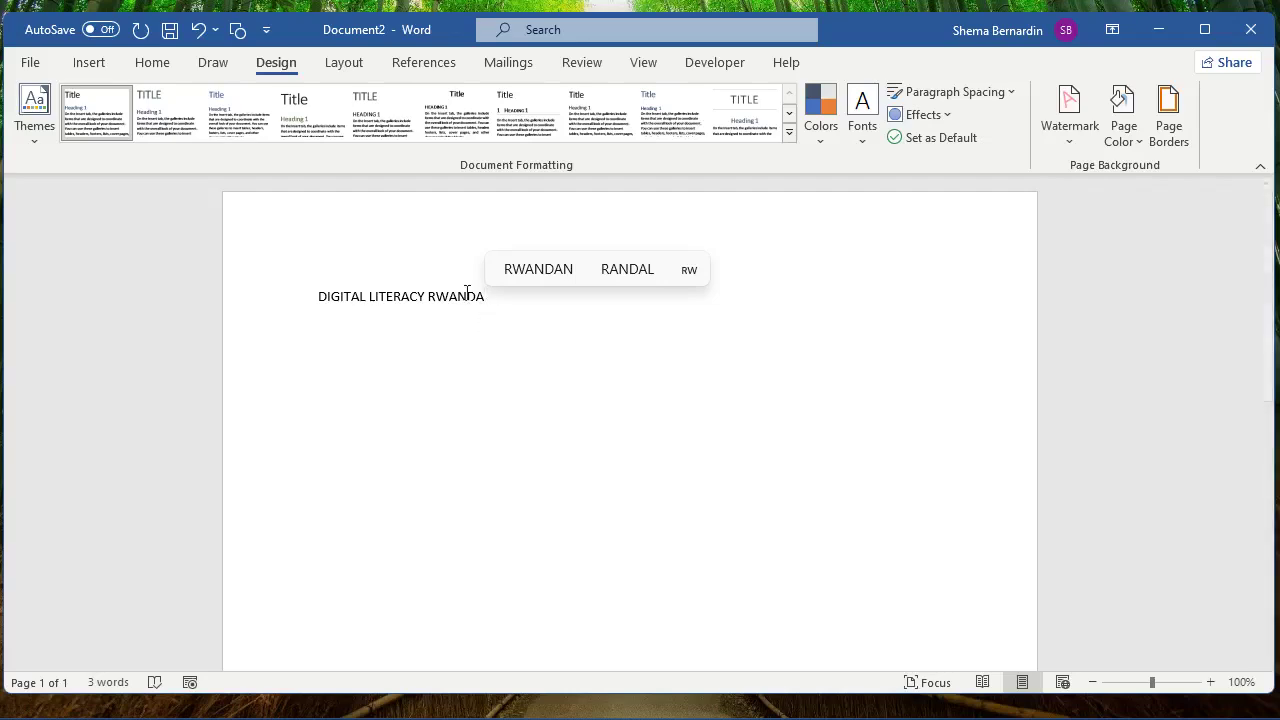
Practise selecting the whole line and just the word RWANDA, leaving nothing selected at the end.
drag(318, 296, 492, 302)
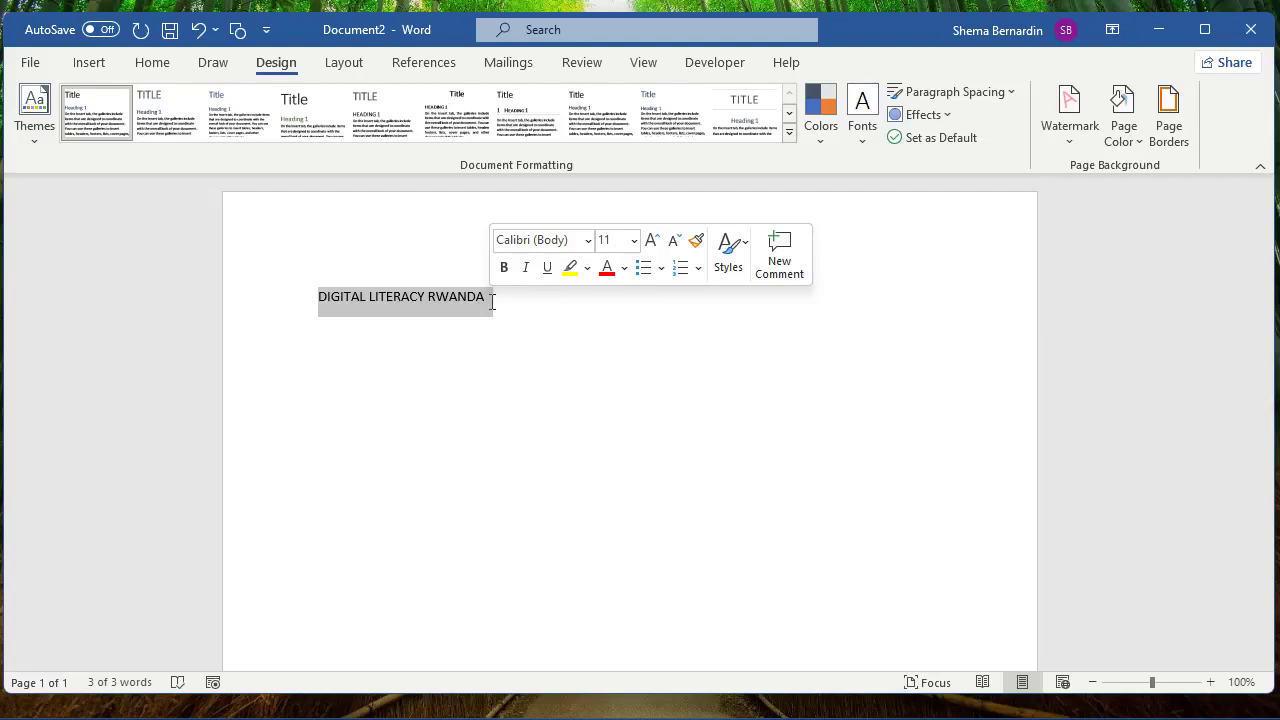
click(433, 298)
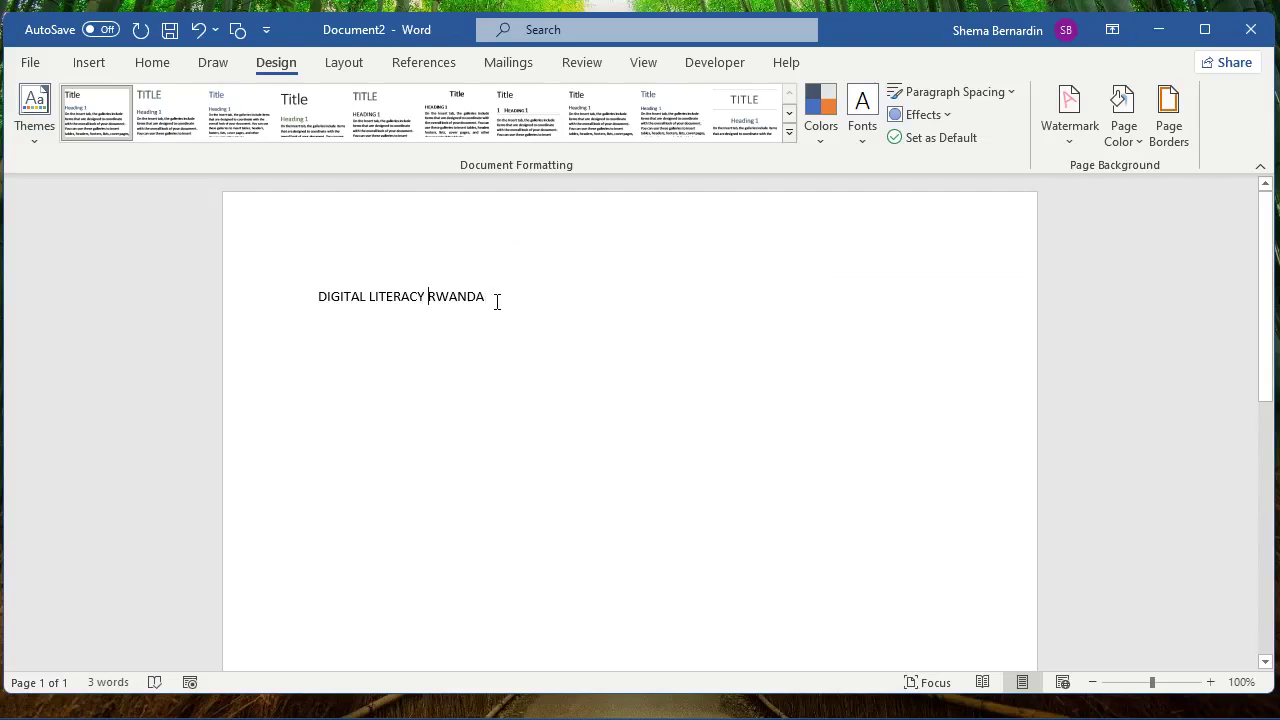
drag(489, 297, 429, 298)
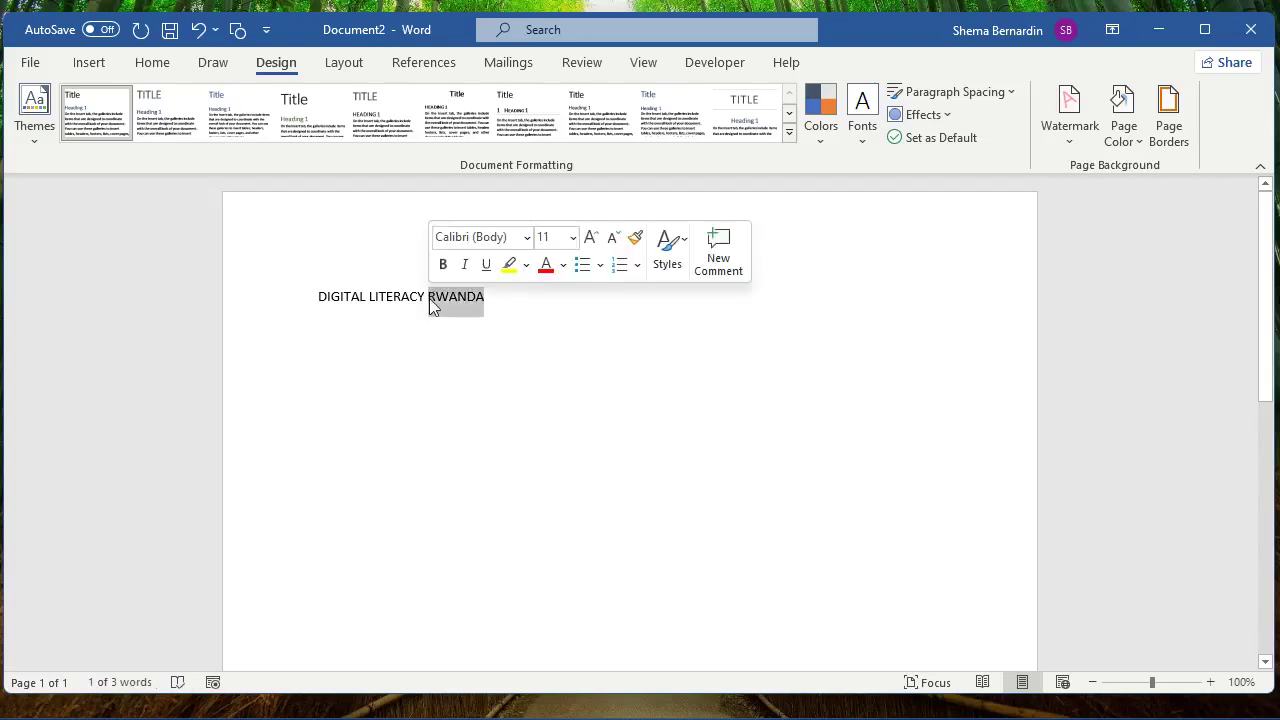
click(533, 319)
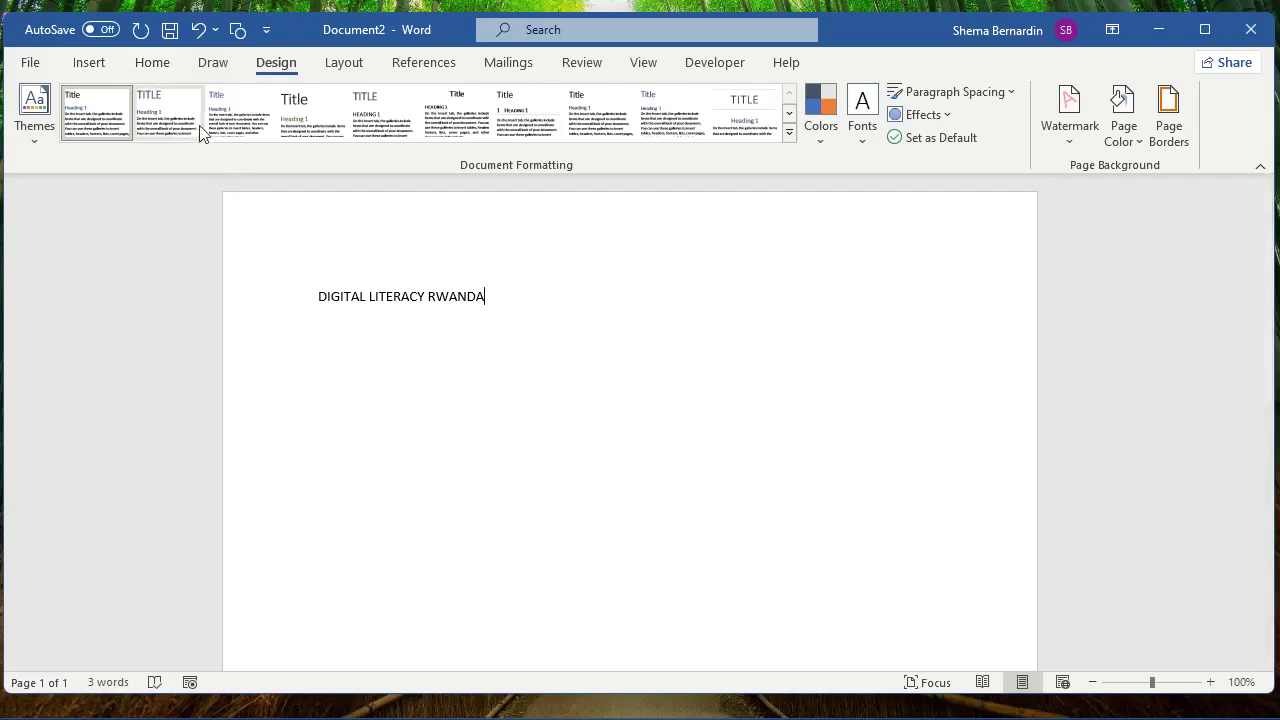
Format the line DIGITAL LITERACY RWANDA as bold and italic with the standard Blue font colour.
click(152, 66)
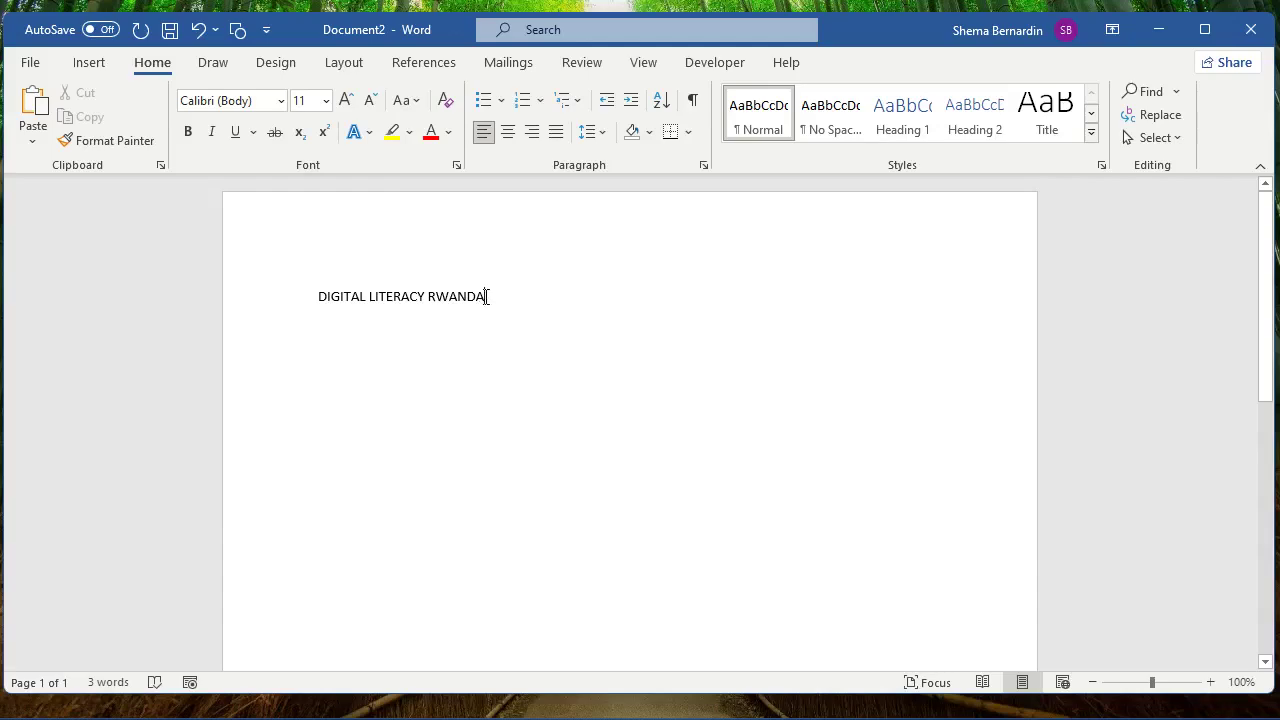
drag(486, 297, 307, 292)
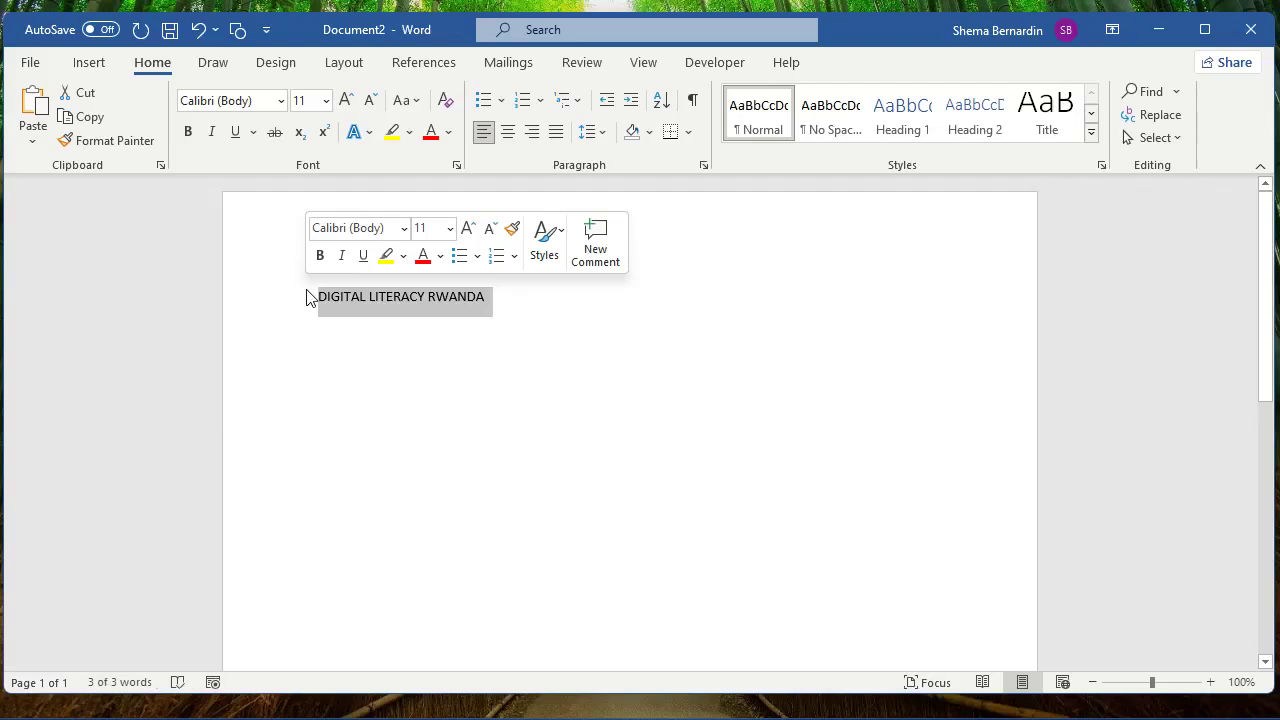
click(187, 136)
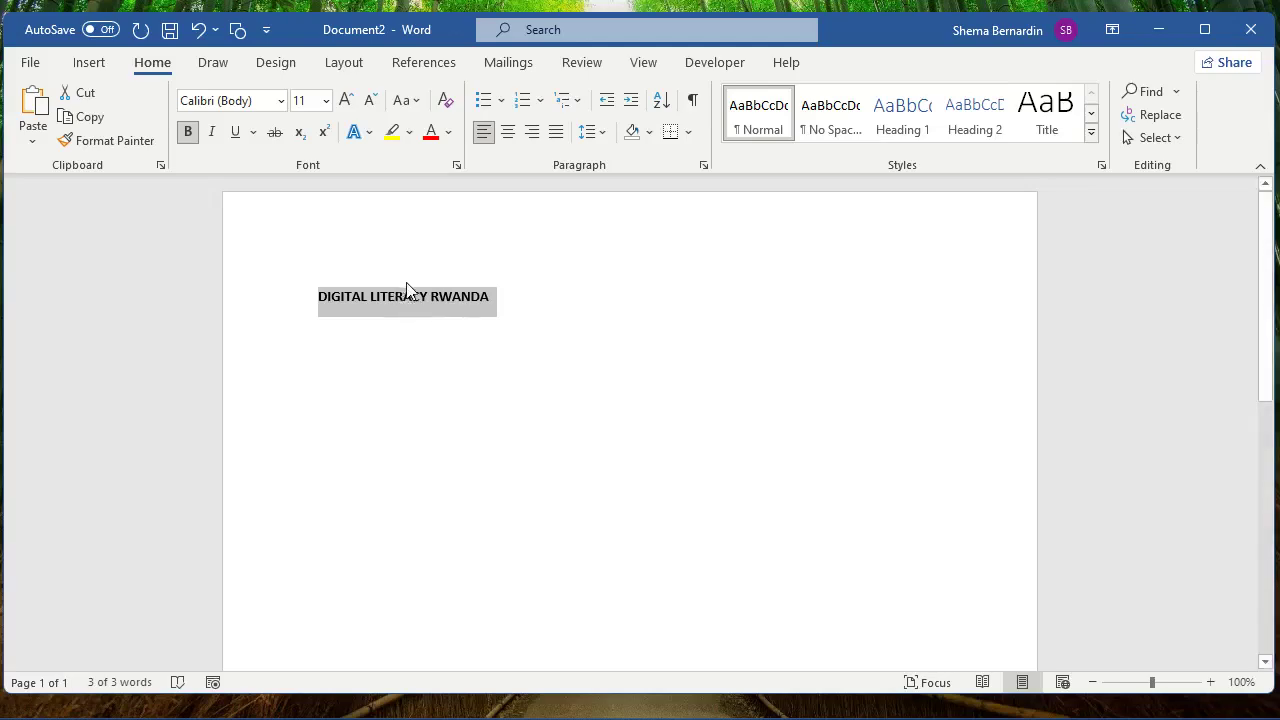
click(216, 138)
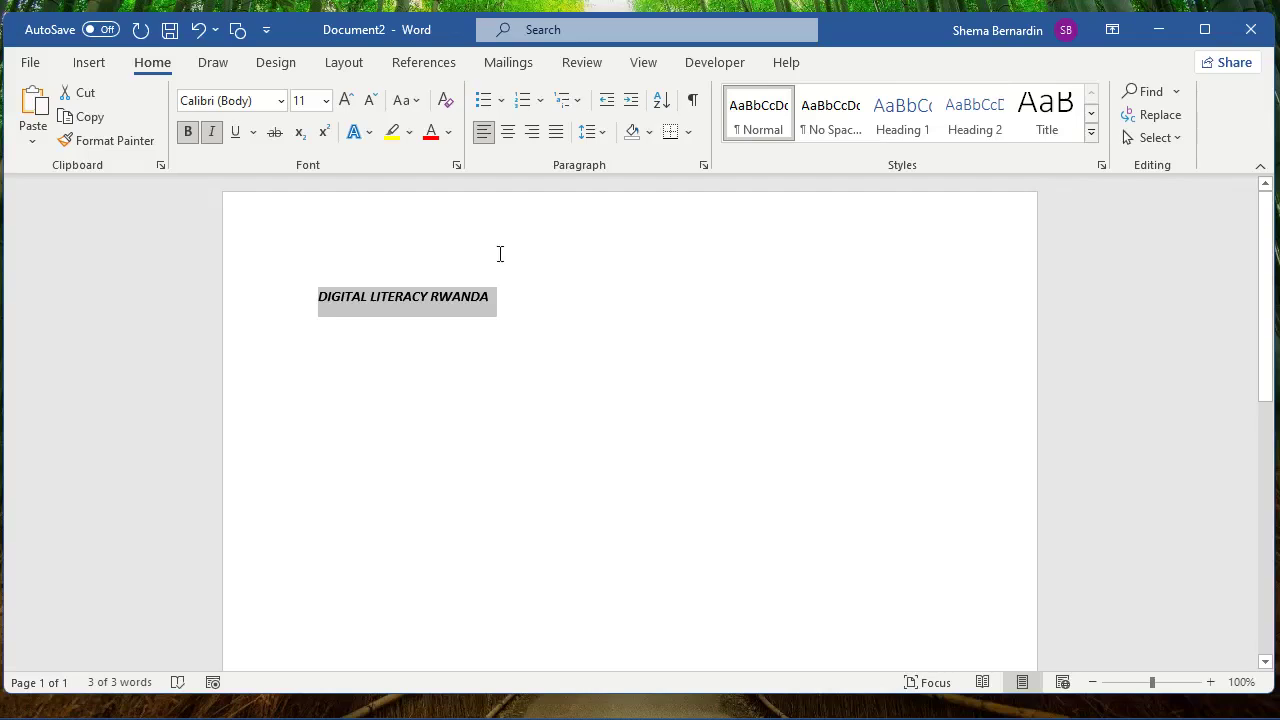
click(450, 134)
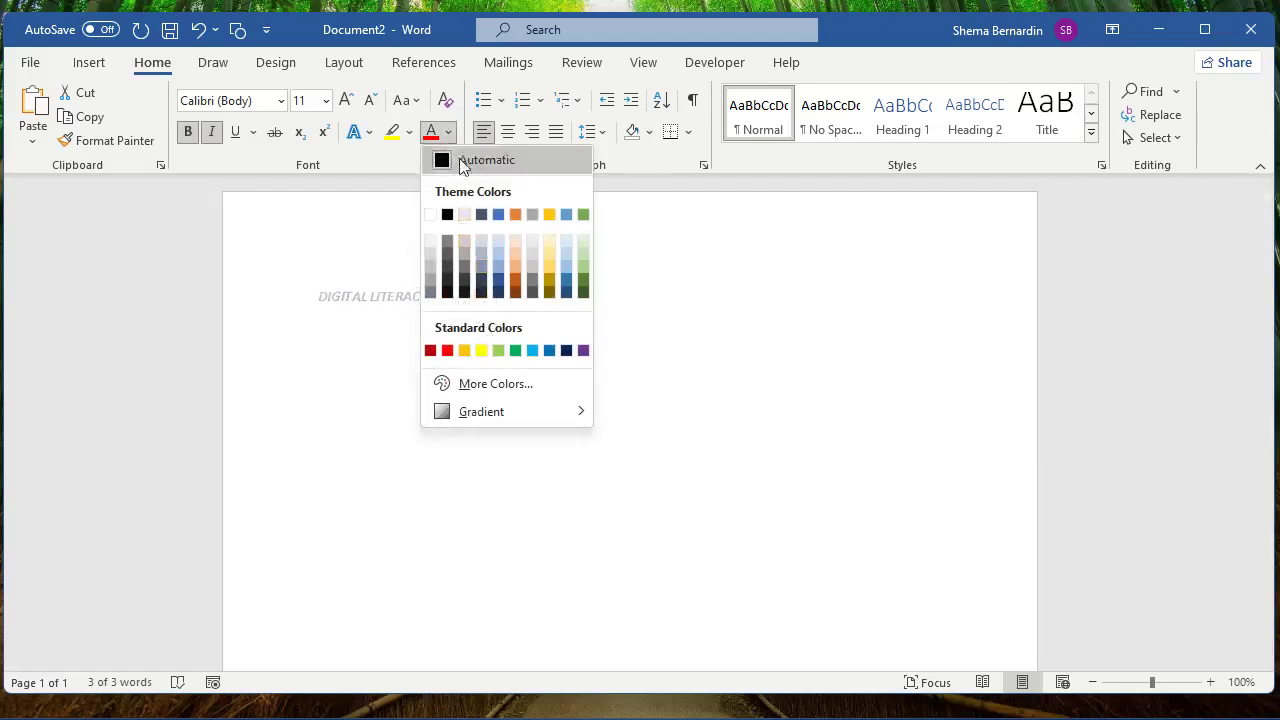
click(551, 350)
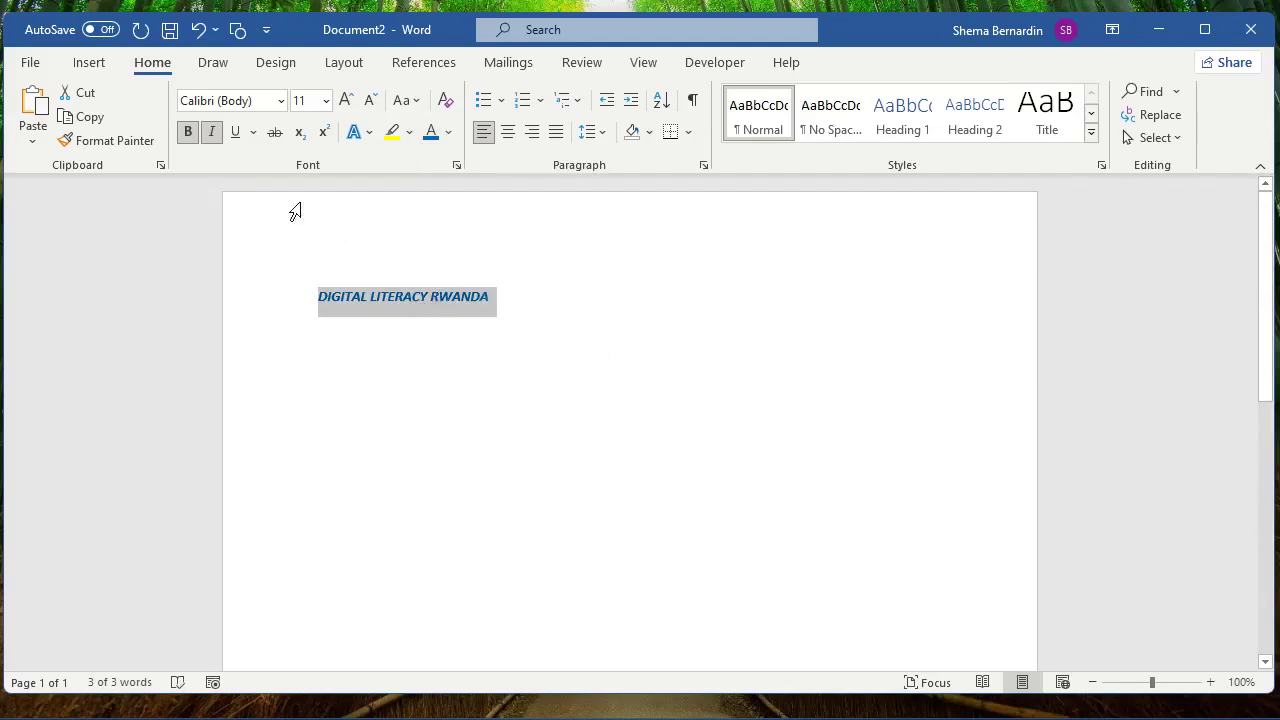
Set the font of the DIGITAL LITERACY RWANDA line to Bookman Old Style at size 24.
click(281, 101)
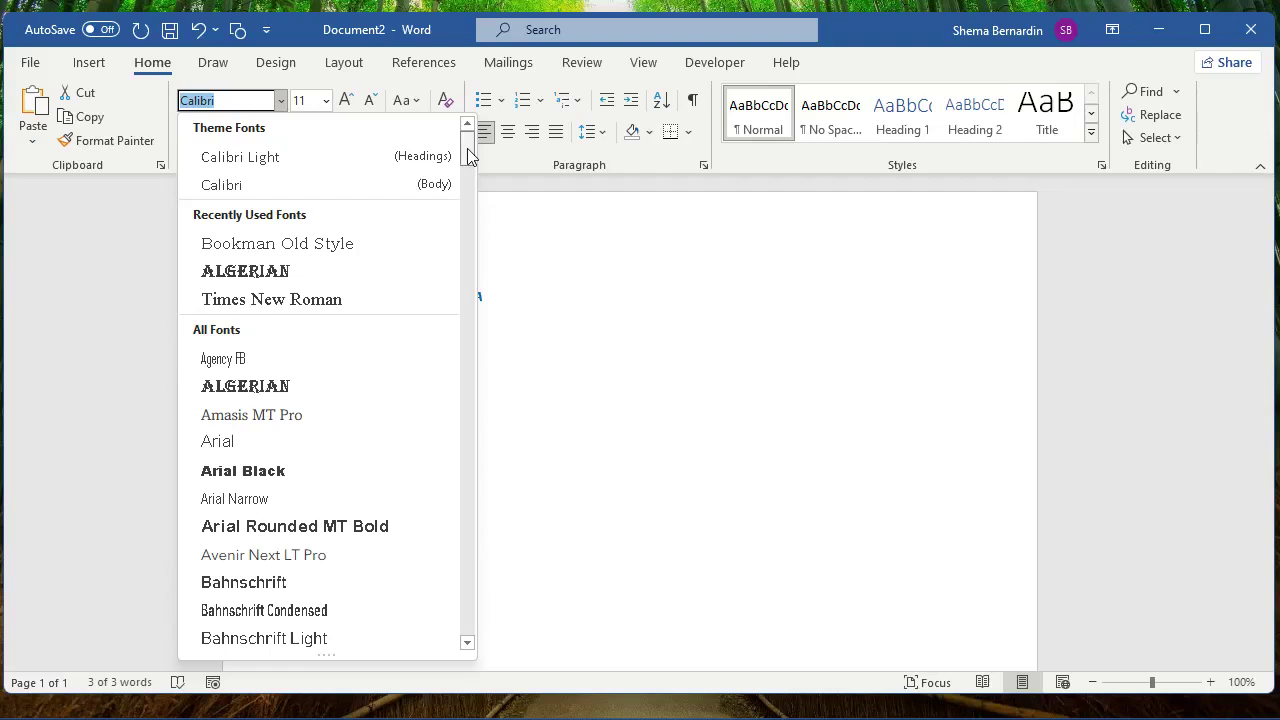
scroll(467, 155, down, 5)
scroll(463, 155, up, 5)
click(330, 255)
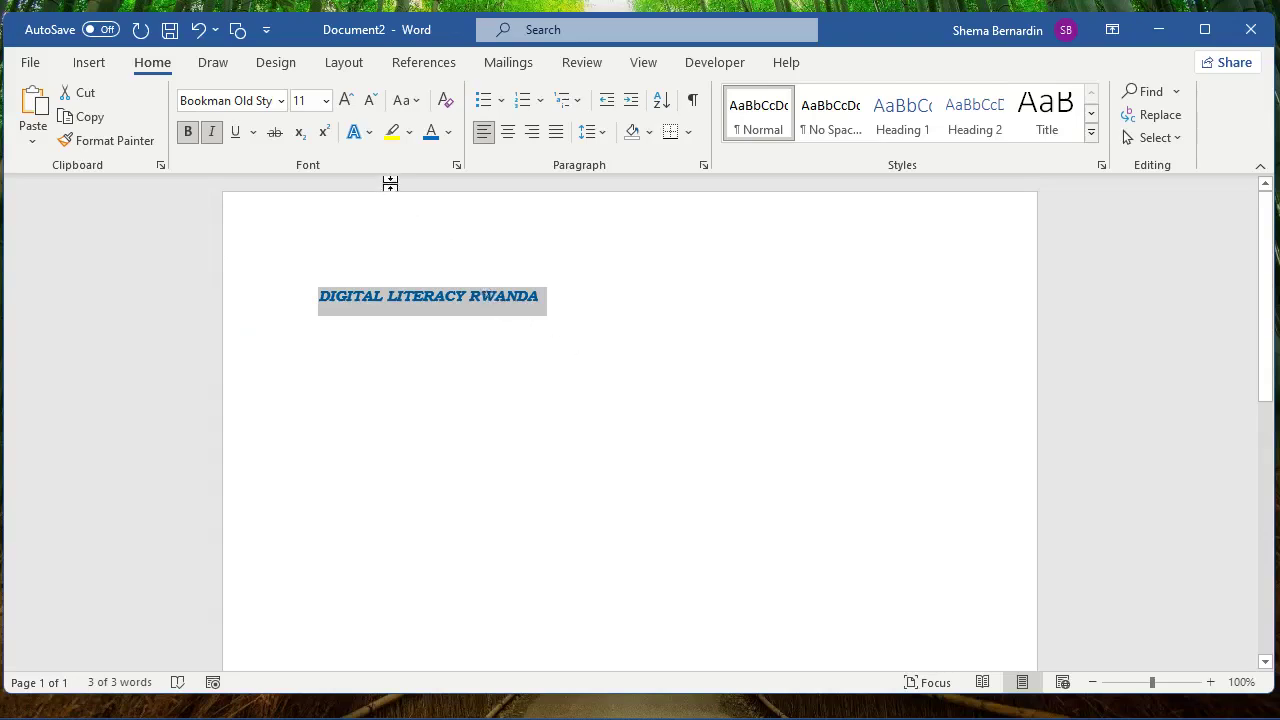
click(327, 101)
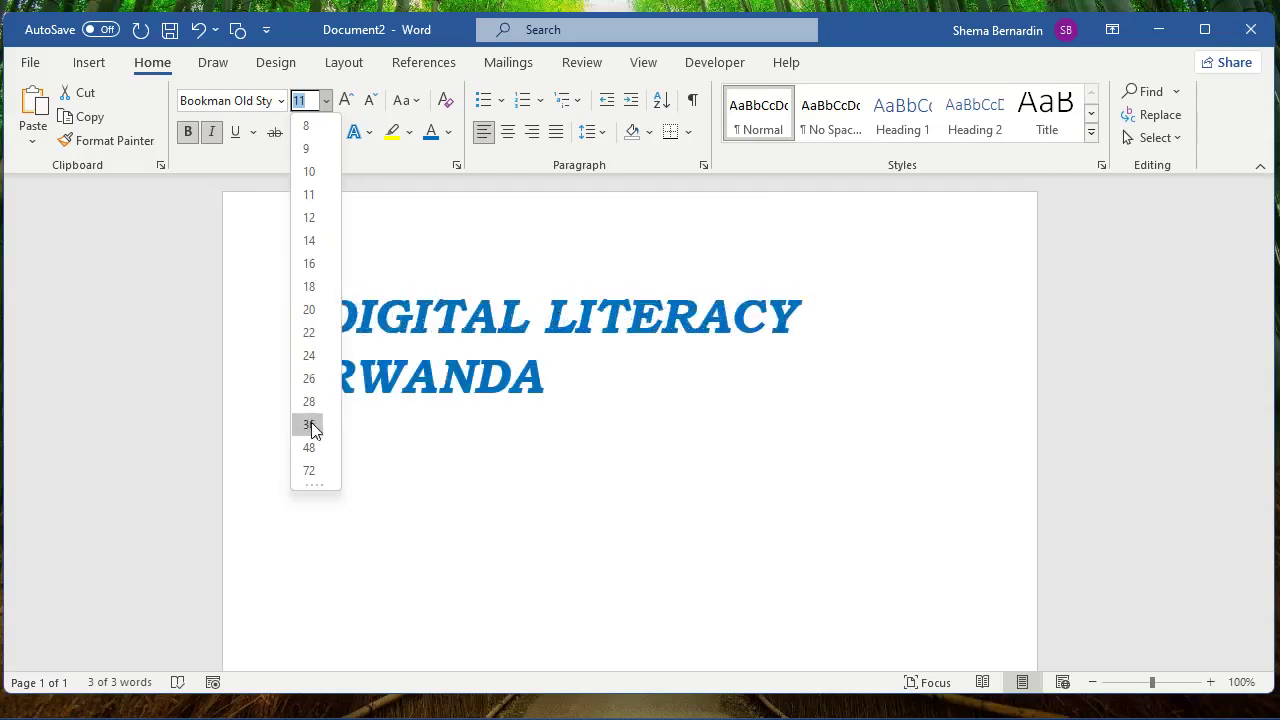
click(309, 356)
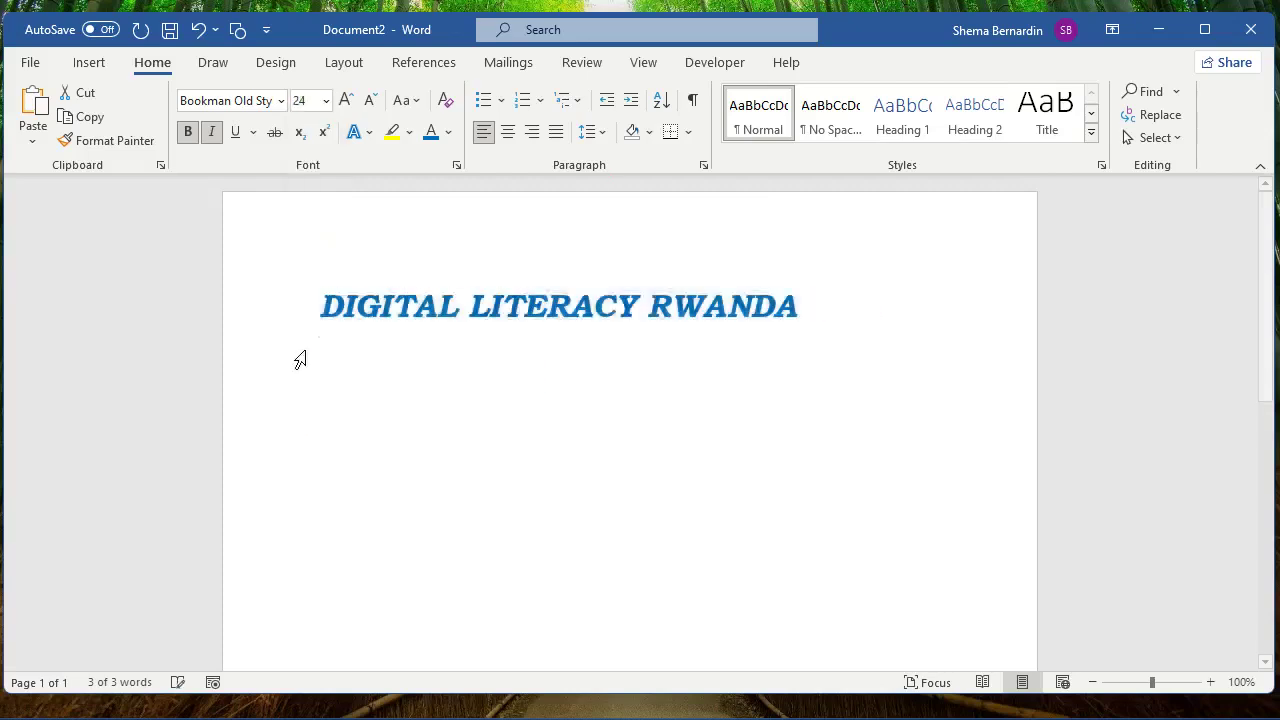
click(597, 471)
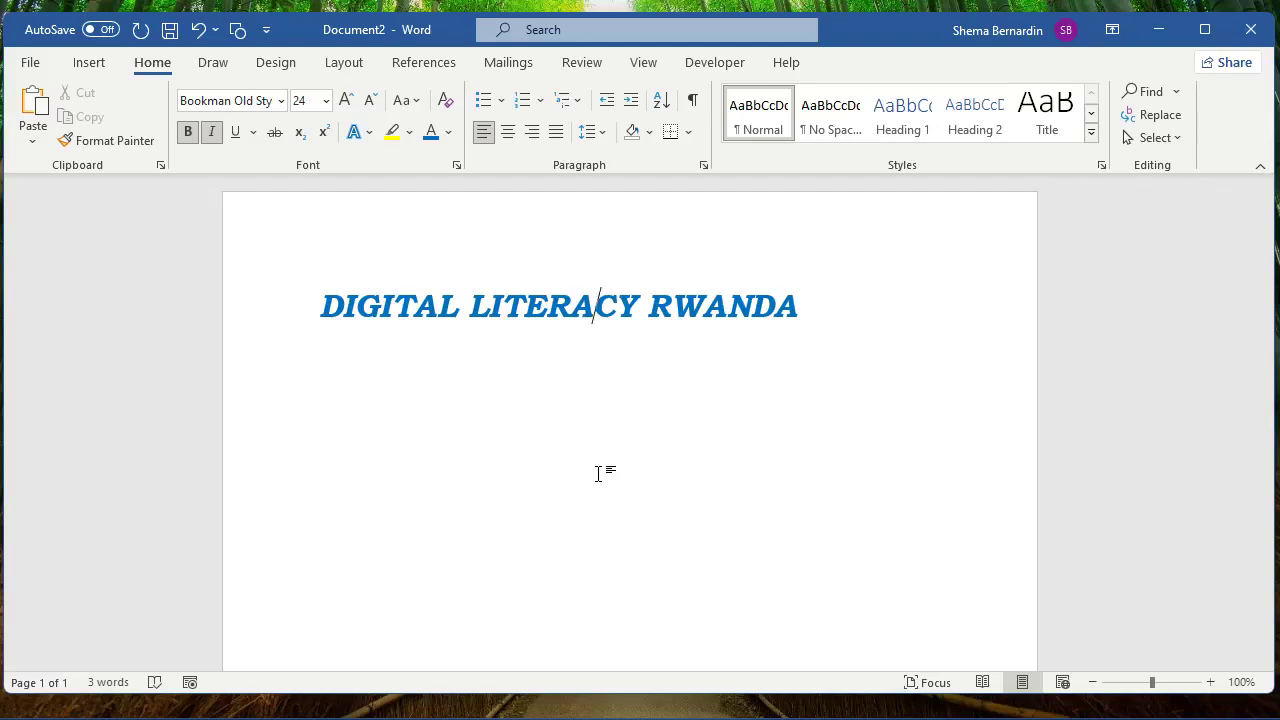
Apply the Heading 1 style to the whole DIGITAL LITERACY RWANDA line.
drag(803, 311, 375, 290)
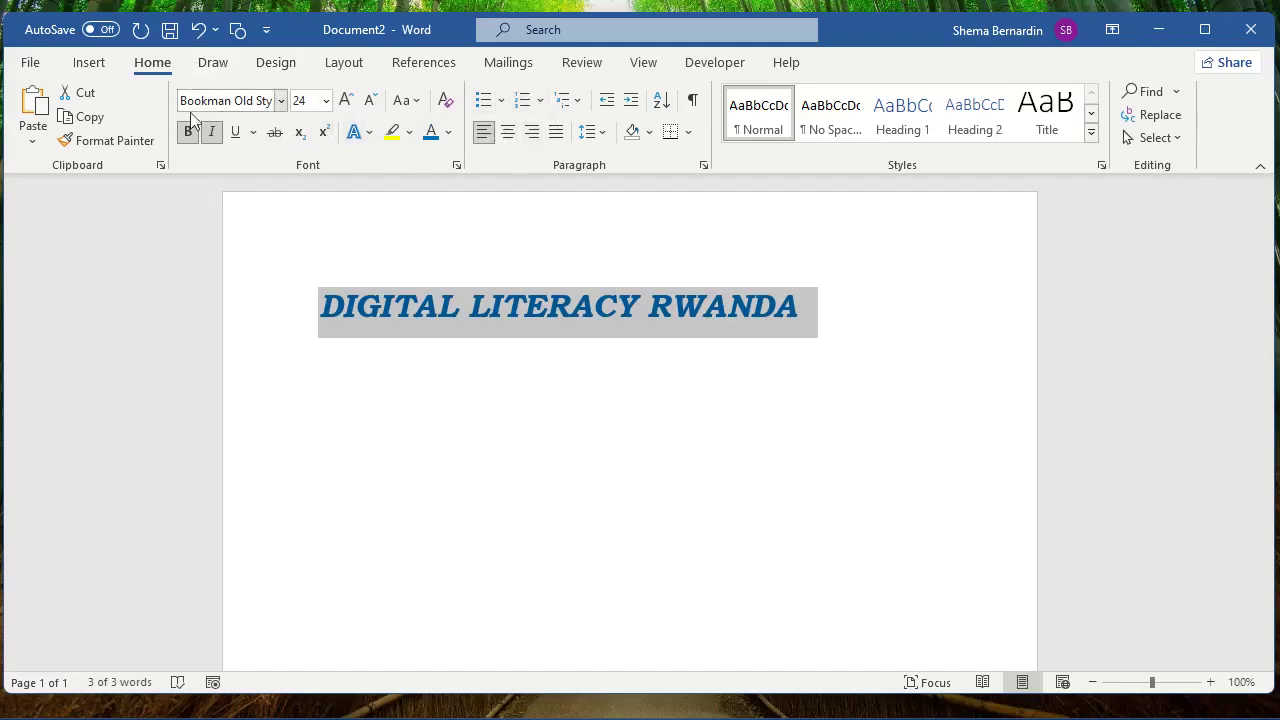
click(1091, 136)
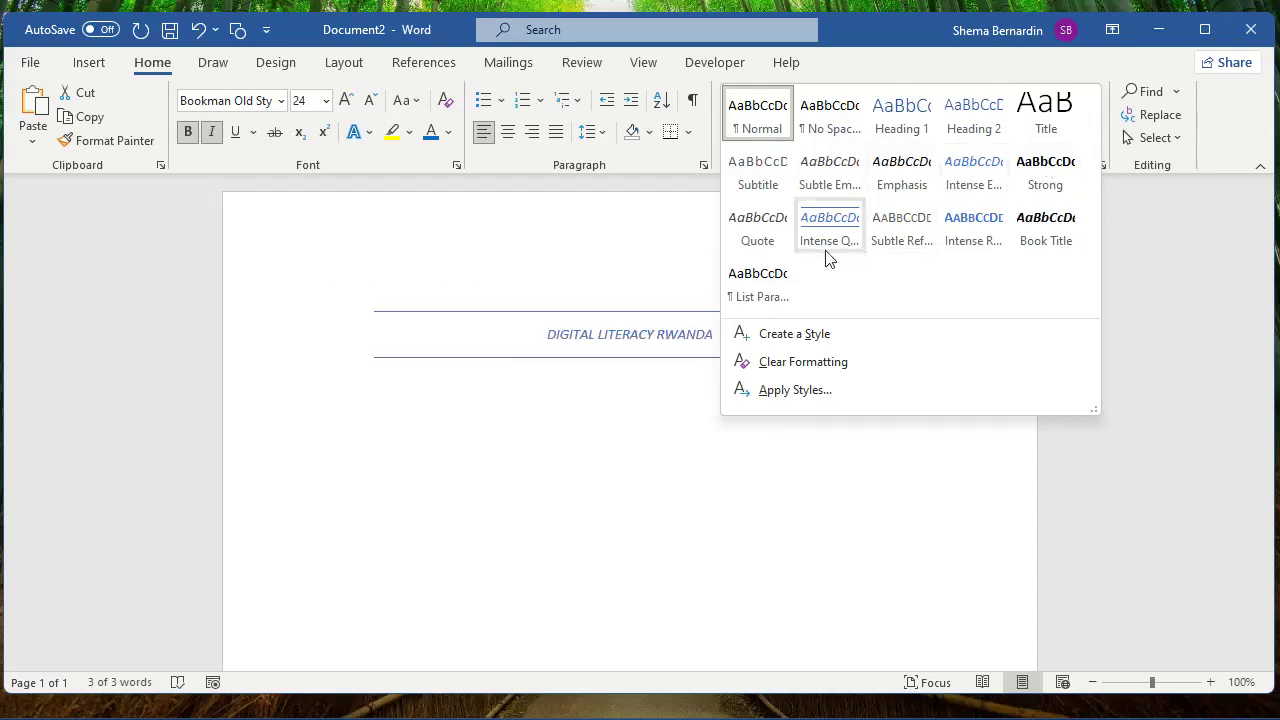
click(915, 133)
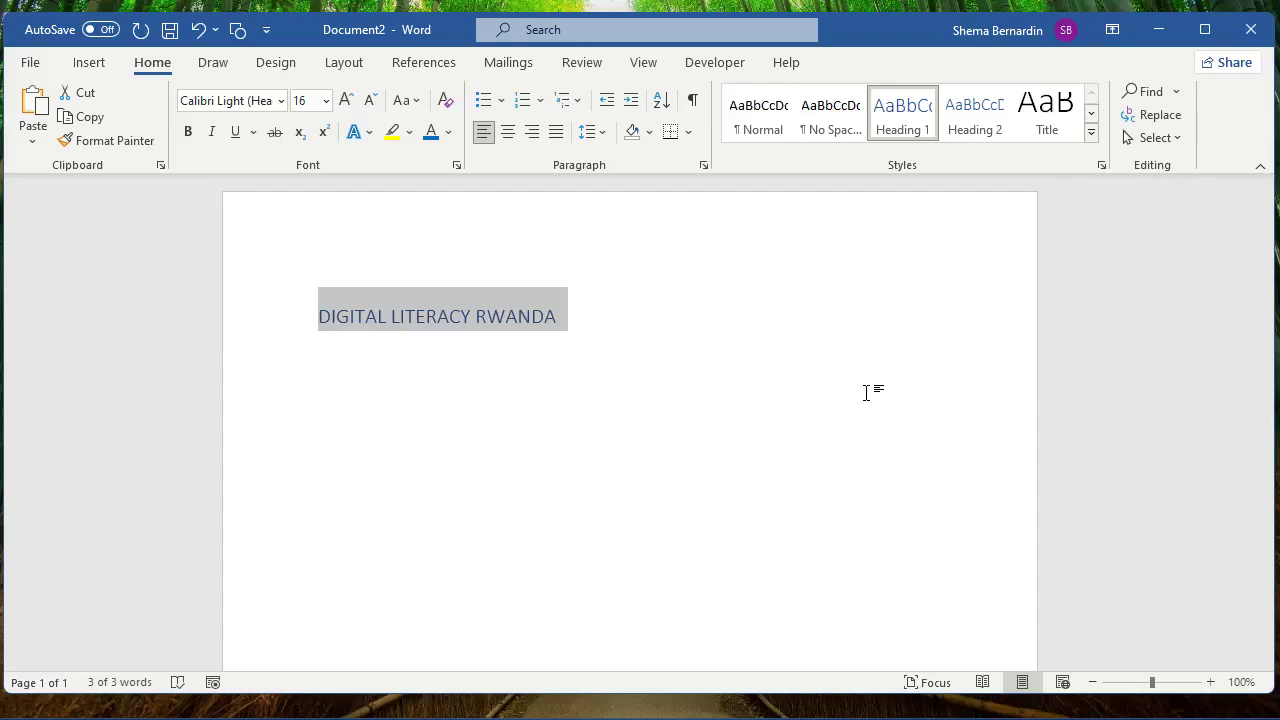
Add a new Normal-style line below the heading containing the text "MS WORD".
click(608, 313)
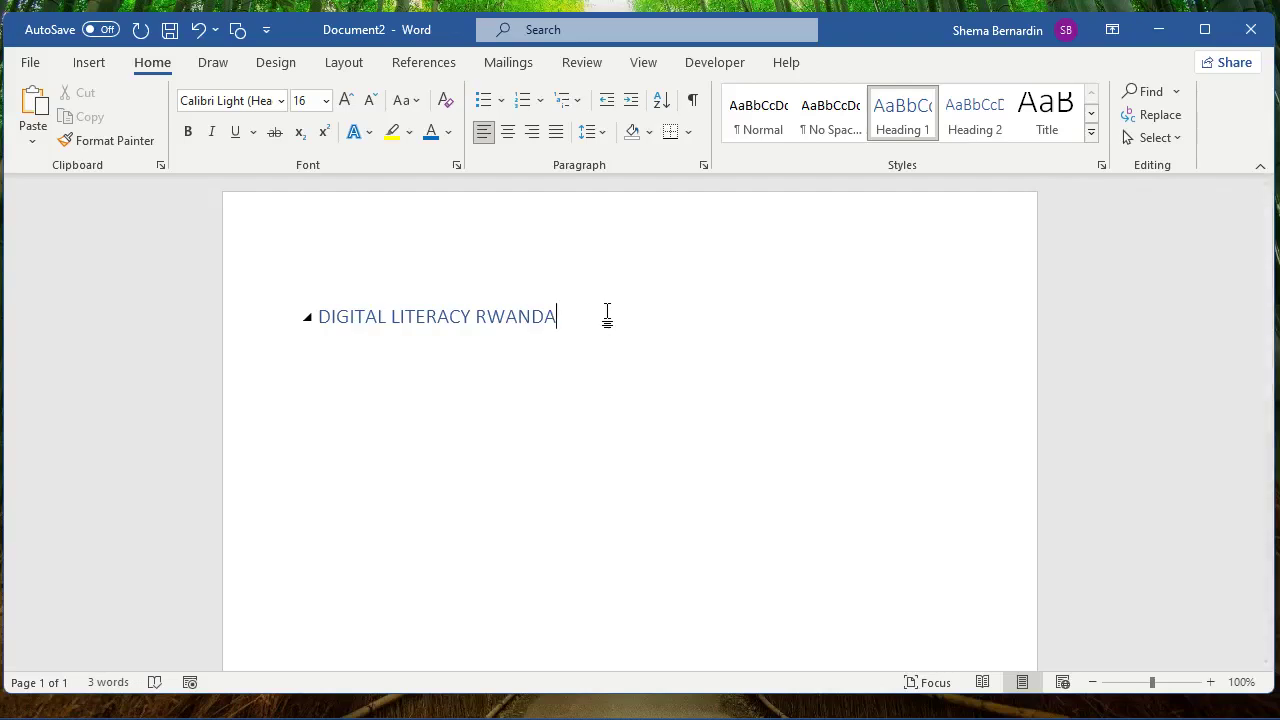
key(Return)
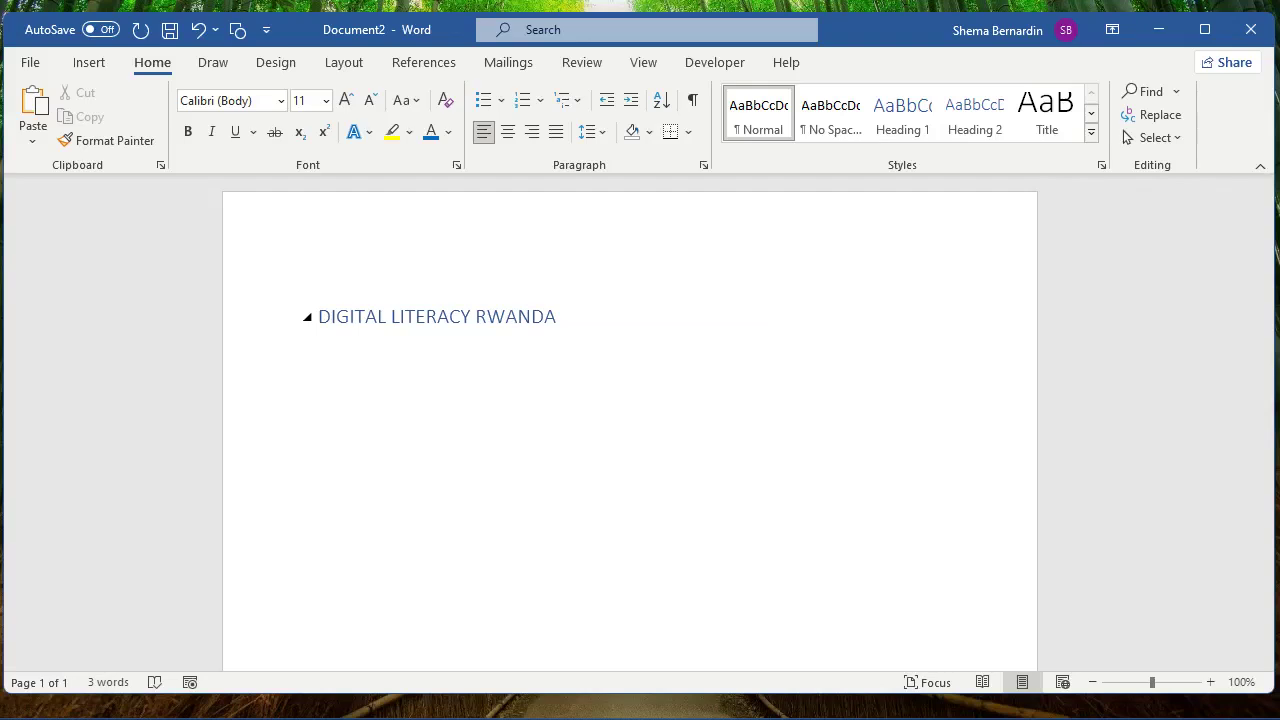
key(BackSpace)
text(MS WORD)
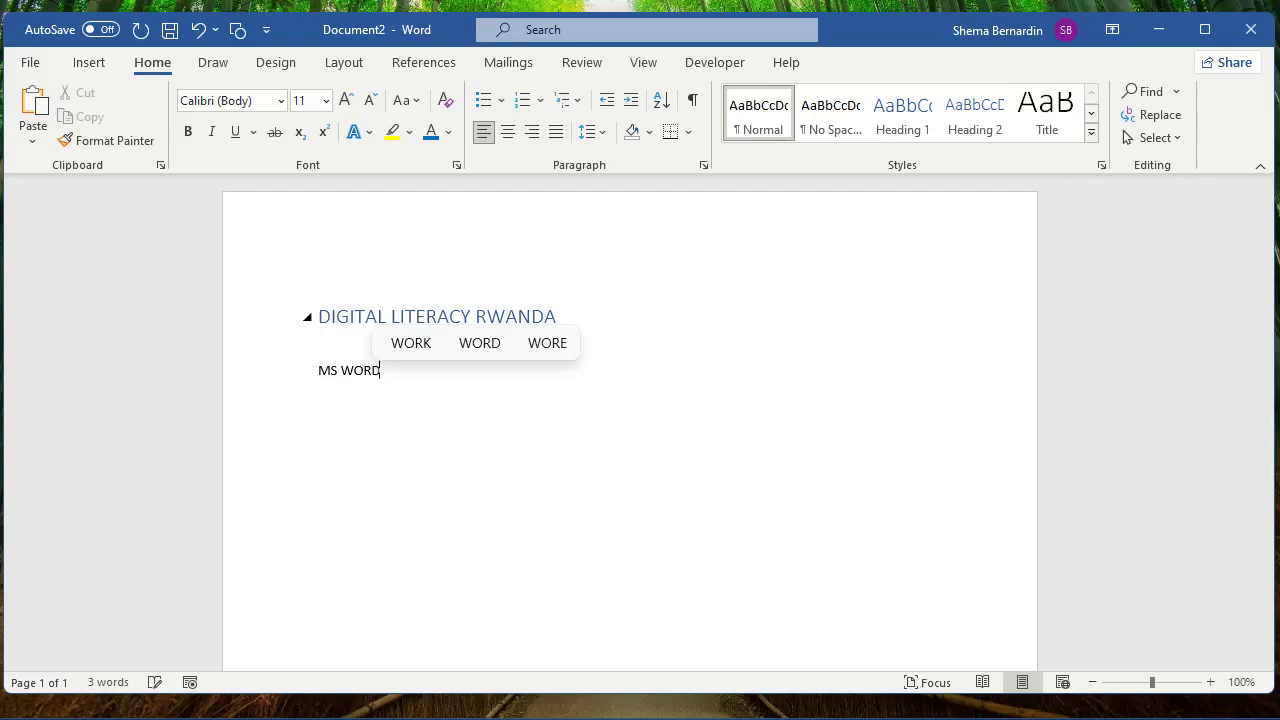
Add two lines below "MS WORD" containing "MS POWERPOINT" and "MS EXCEL".
key(Return)
text(MS)
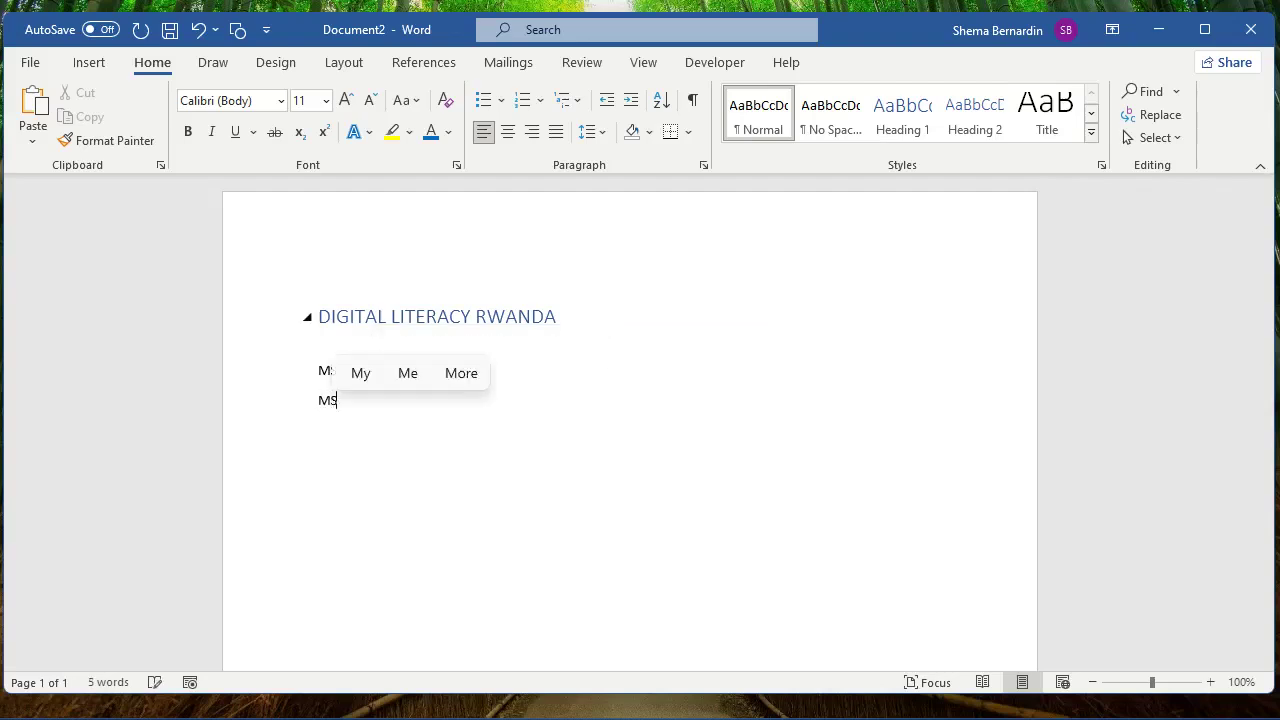
text( POWE)
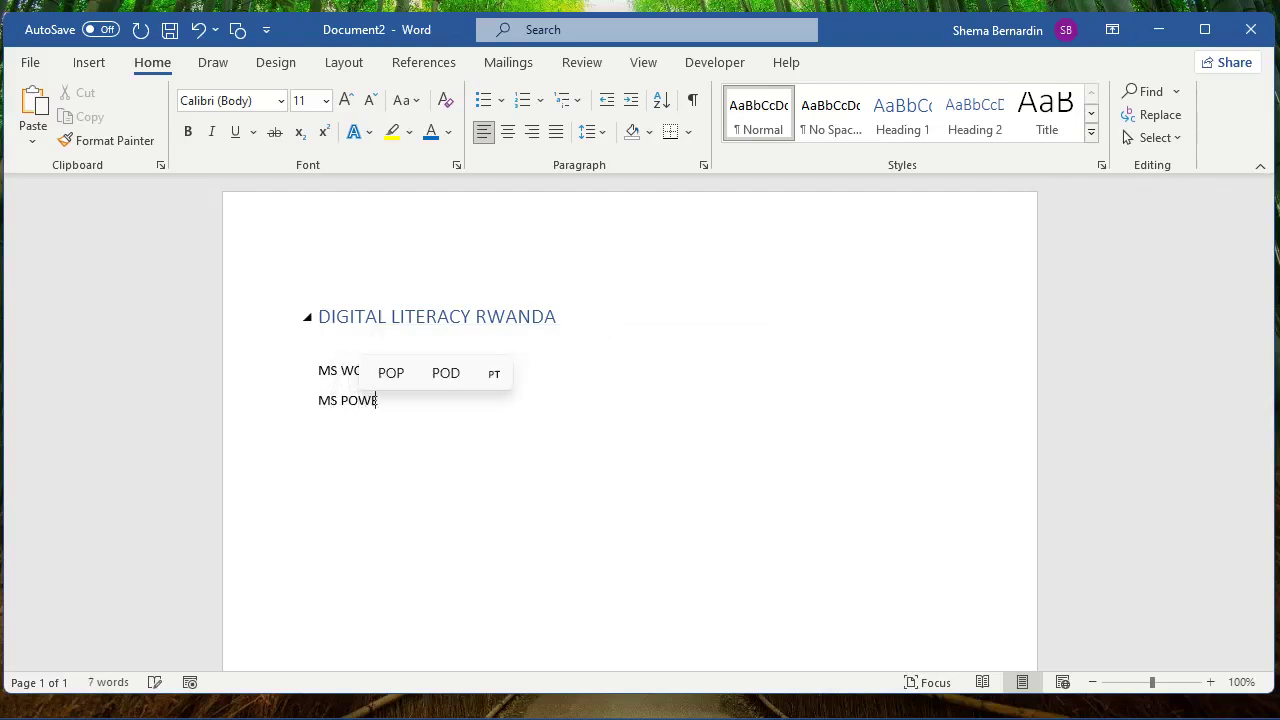
text(RPOINT)
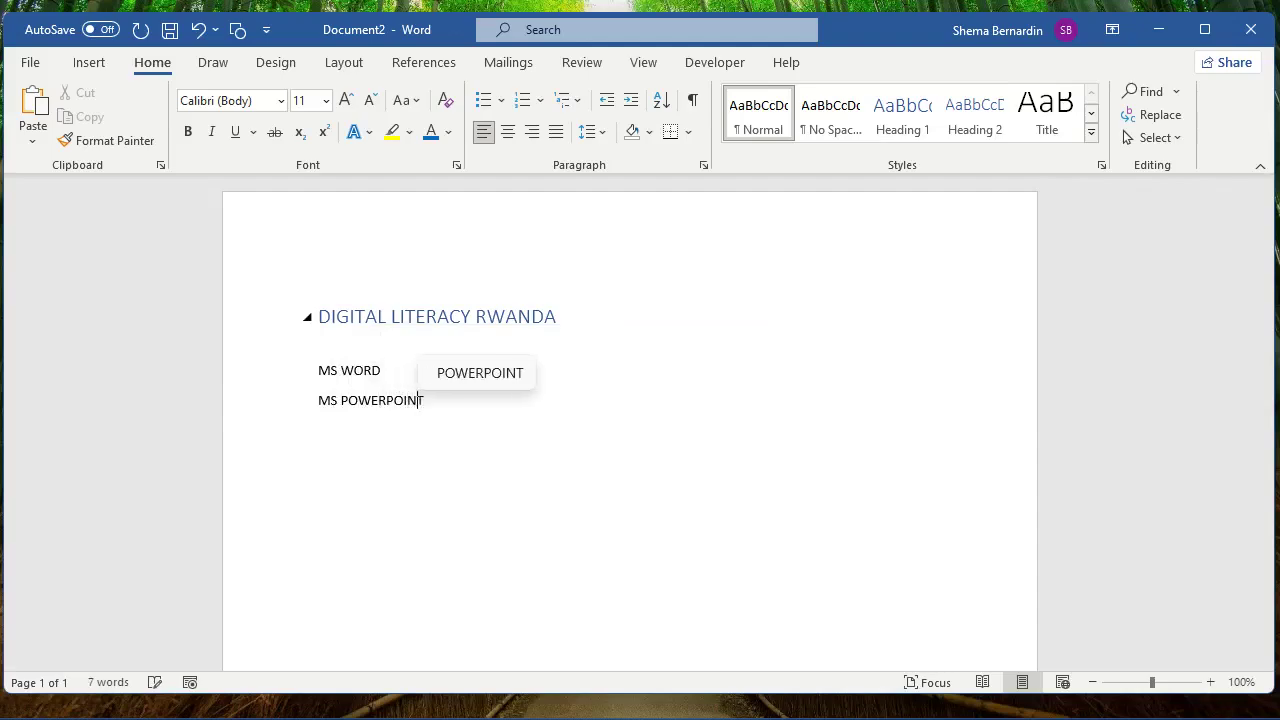
key(Return)
text(MS)
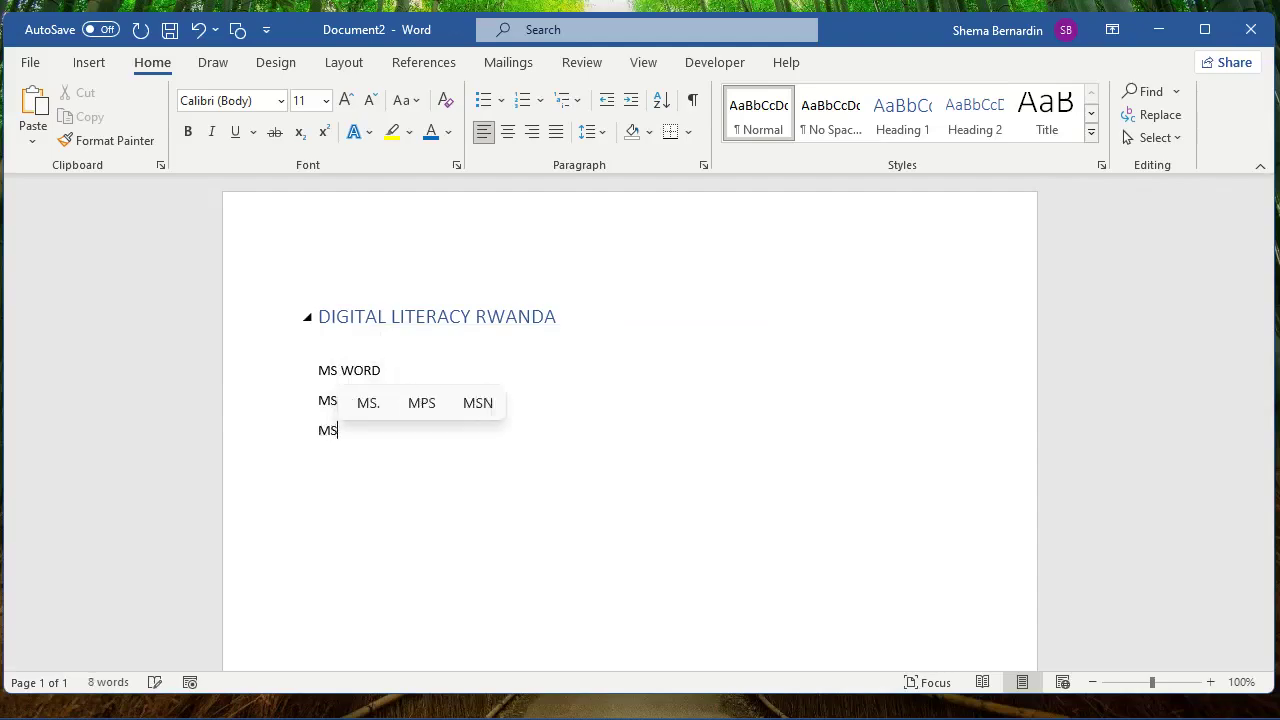
text( EXCEL)
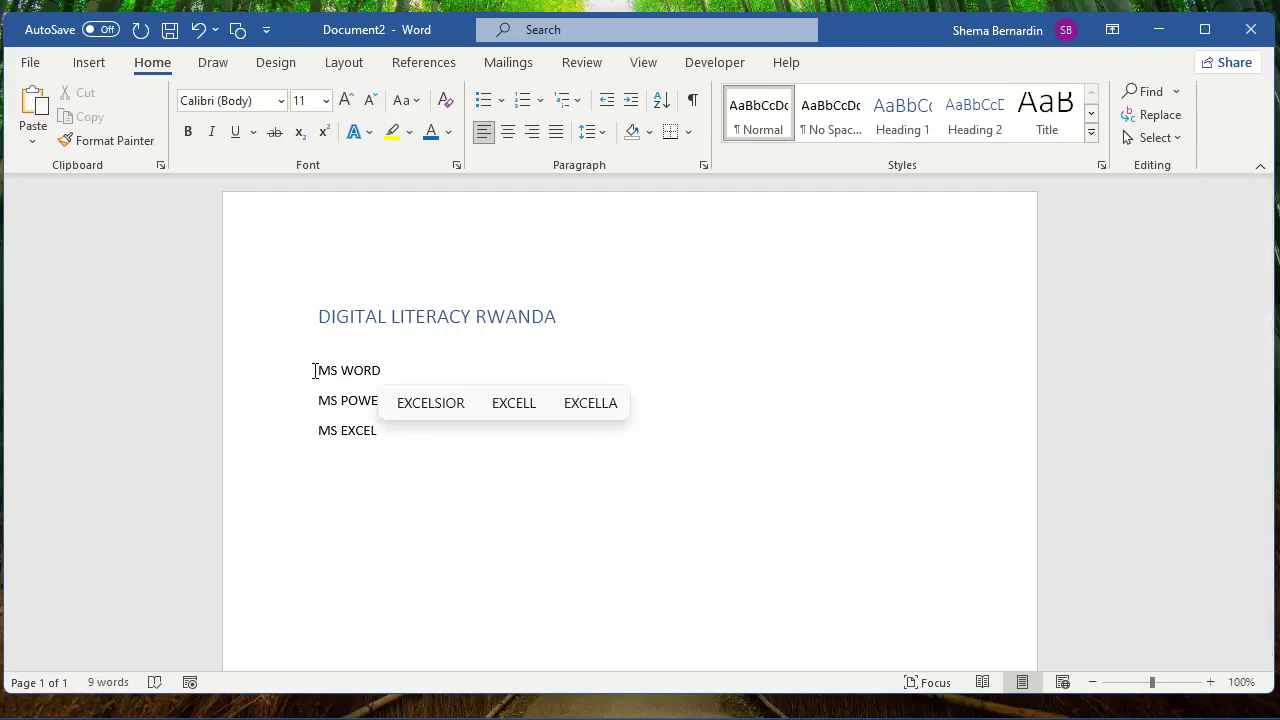
Format the lines MS WORD, MS POWERPOINT and MS EXCEL as a bulleted list with arrow bullets.
drag(314, 371, 380, 440)
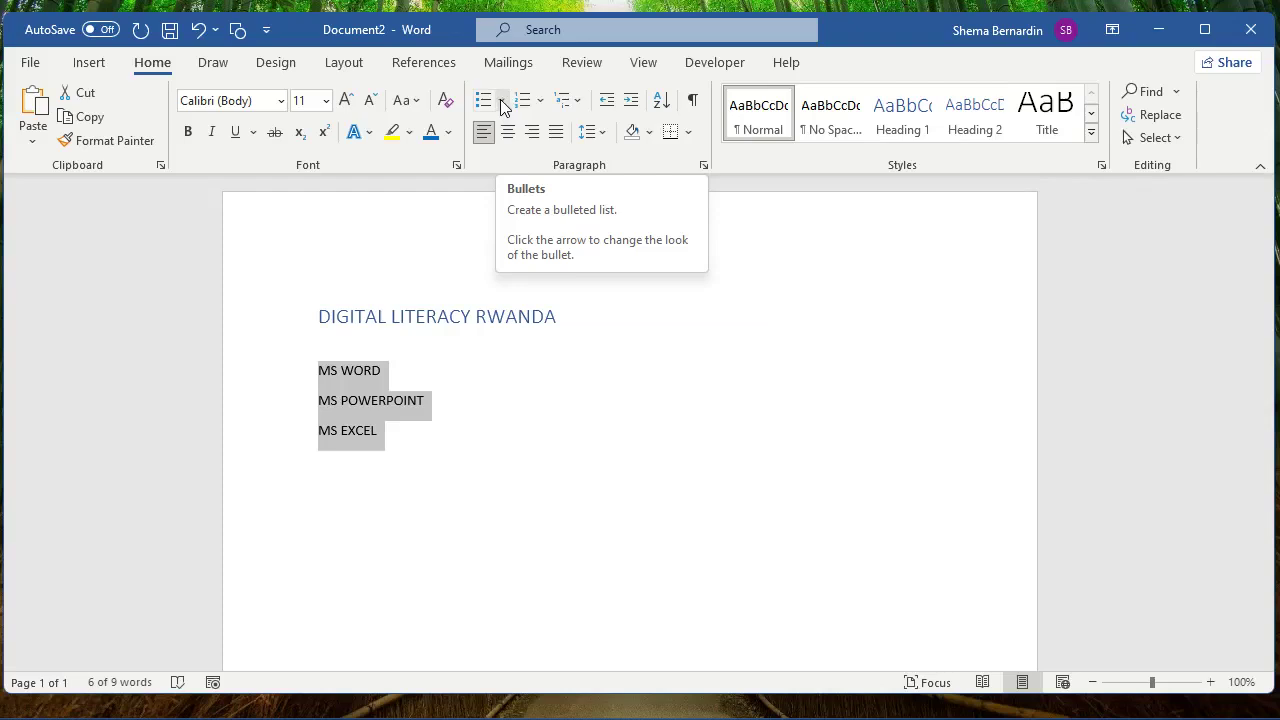
click(502, 101)
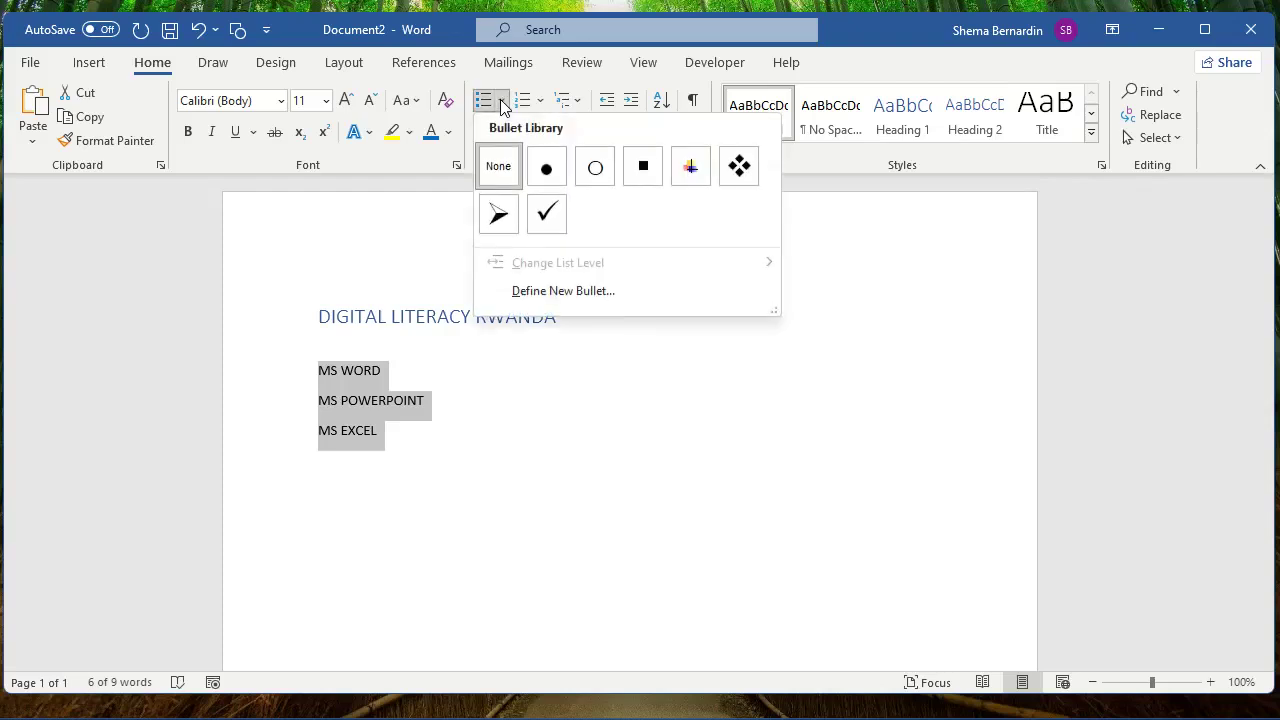
click(498, 218)
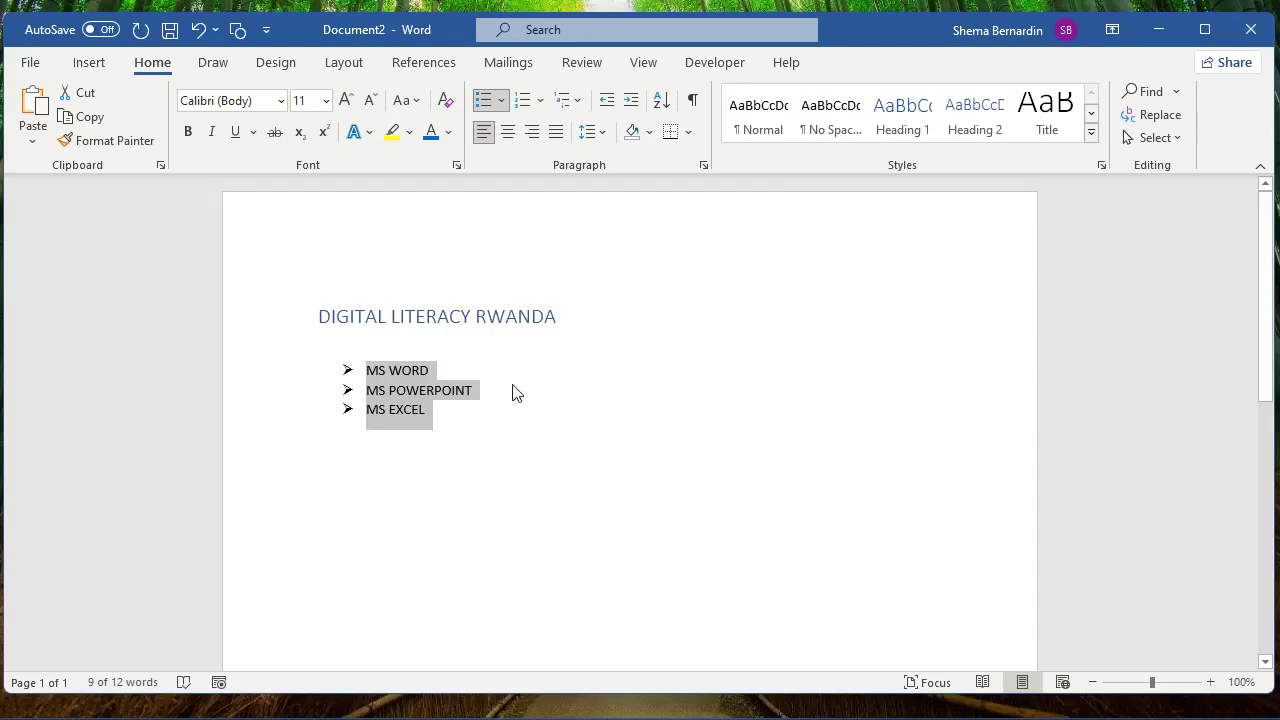
click(436, 419)
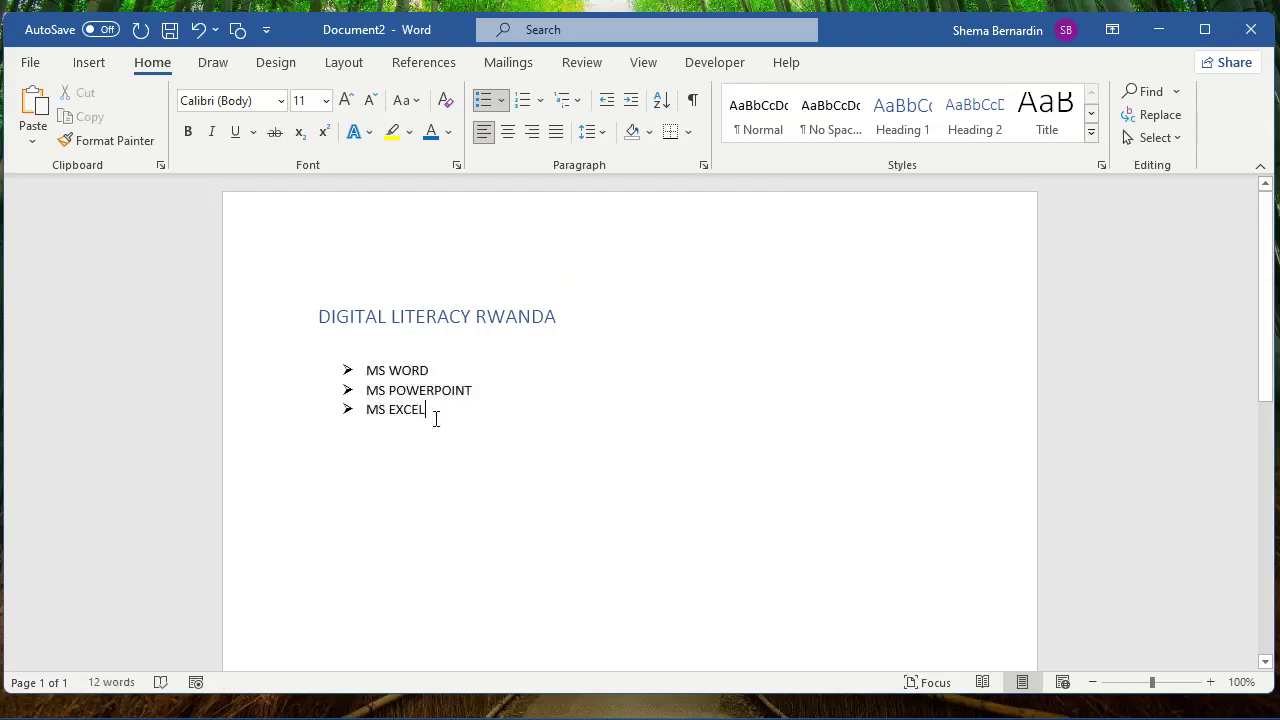
Change the three-item list below the heading to the 1., 2., 3. numbering format.
drag(436, 419, 360, 354)
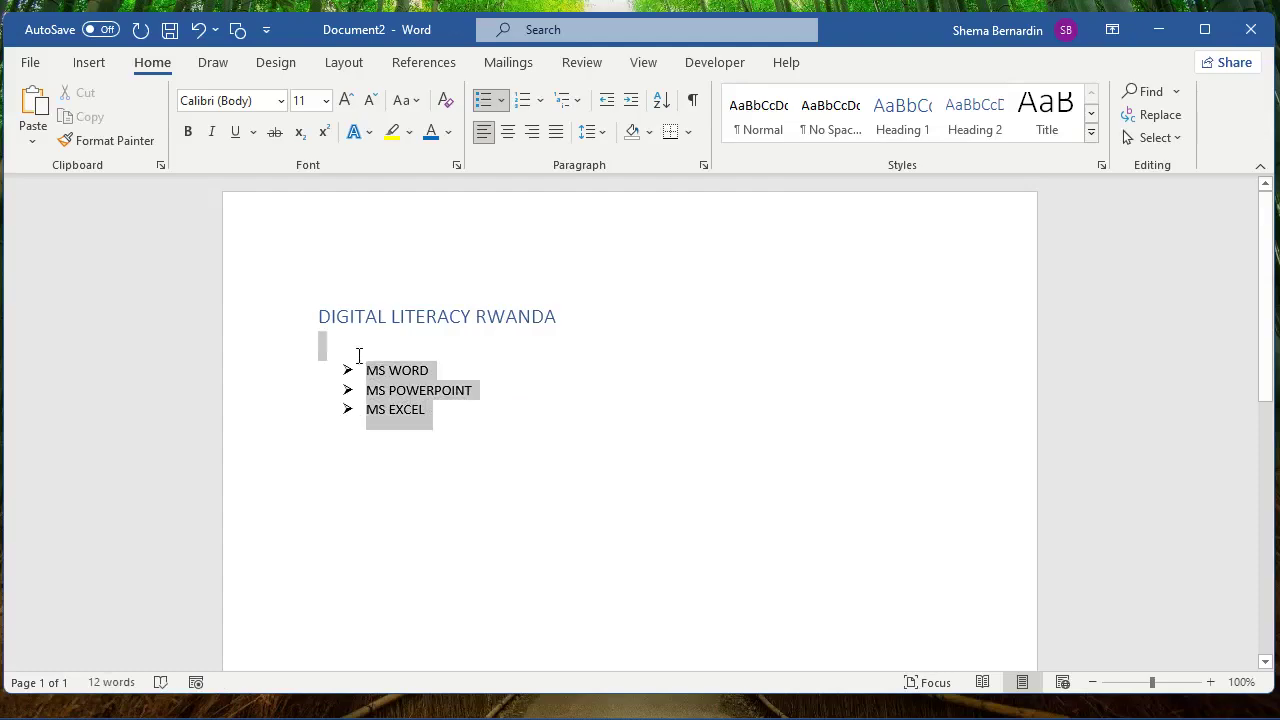
drag(359, 355, 358, 360)
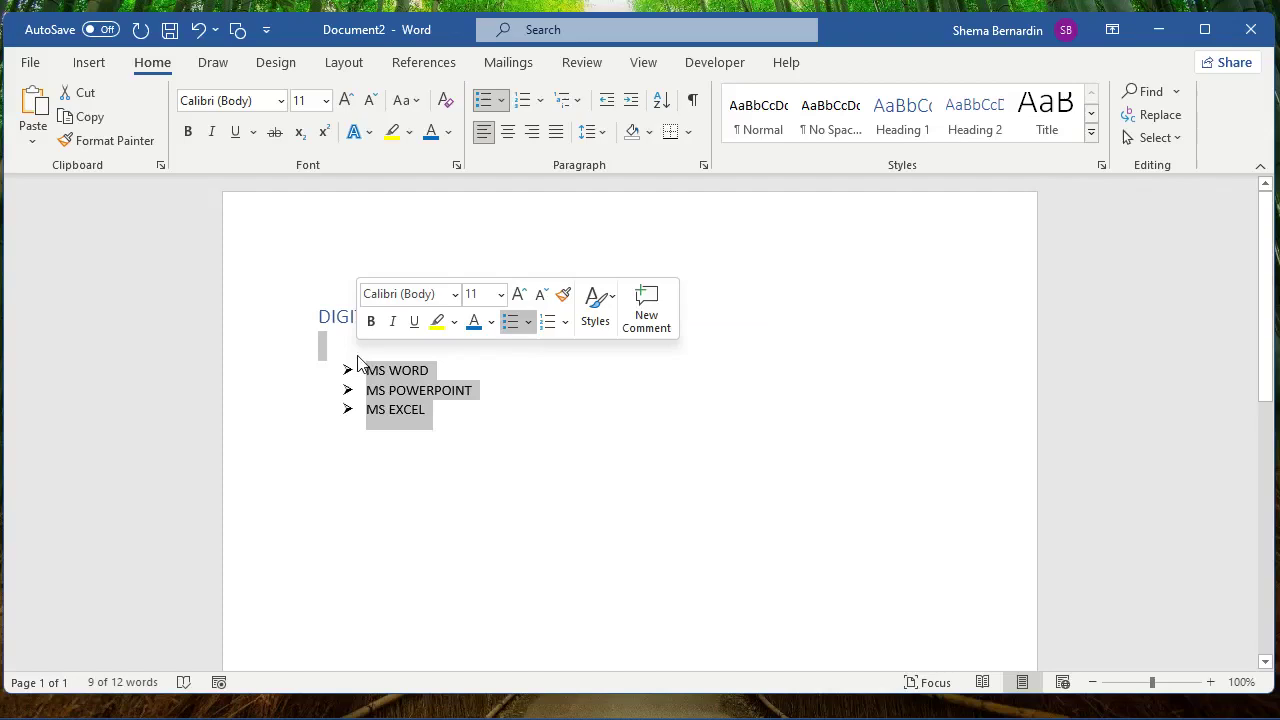
click(542, 100)
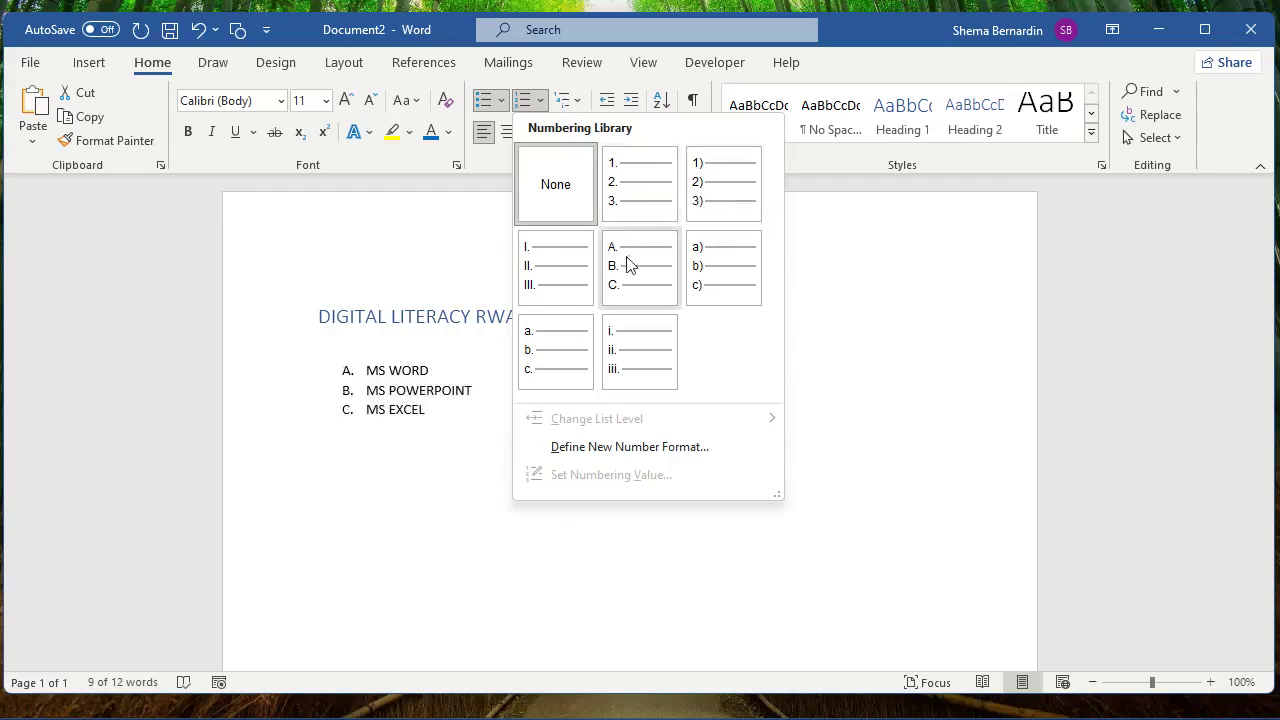
click(640, 190)
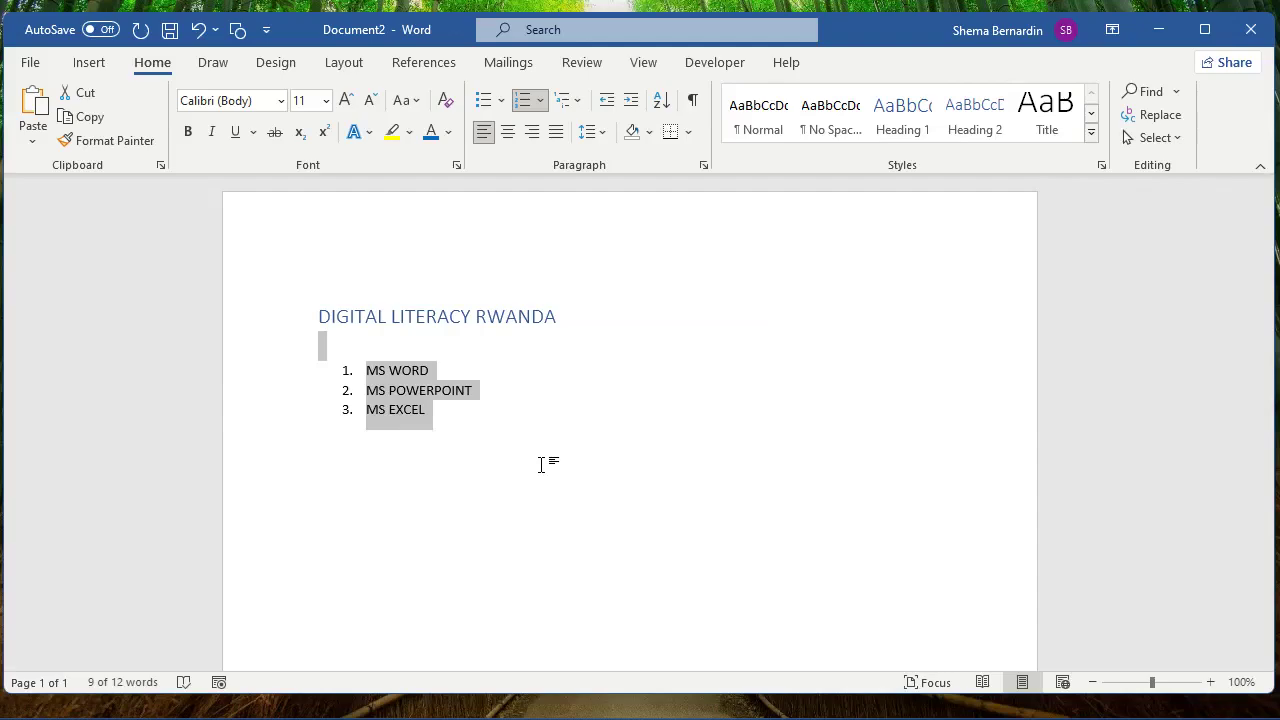
Insert the picture download (2).jfif from this device's Pictures folder in place of the selected list.
click(96, 68)
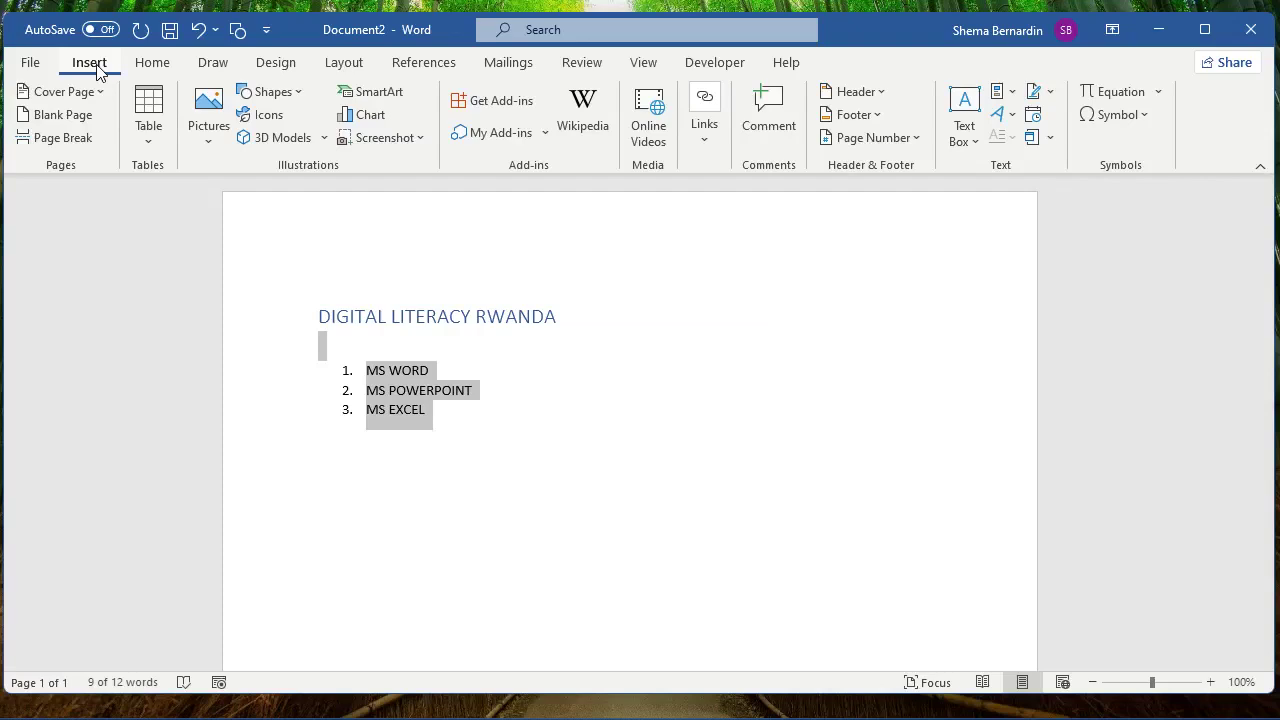
click(208, 131)
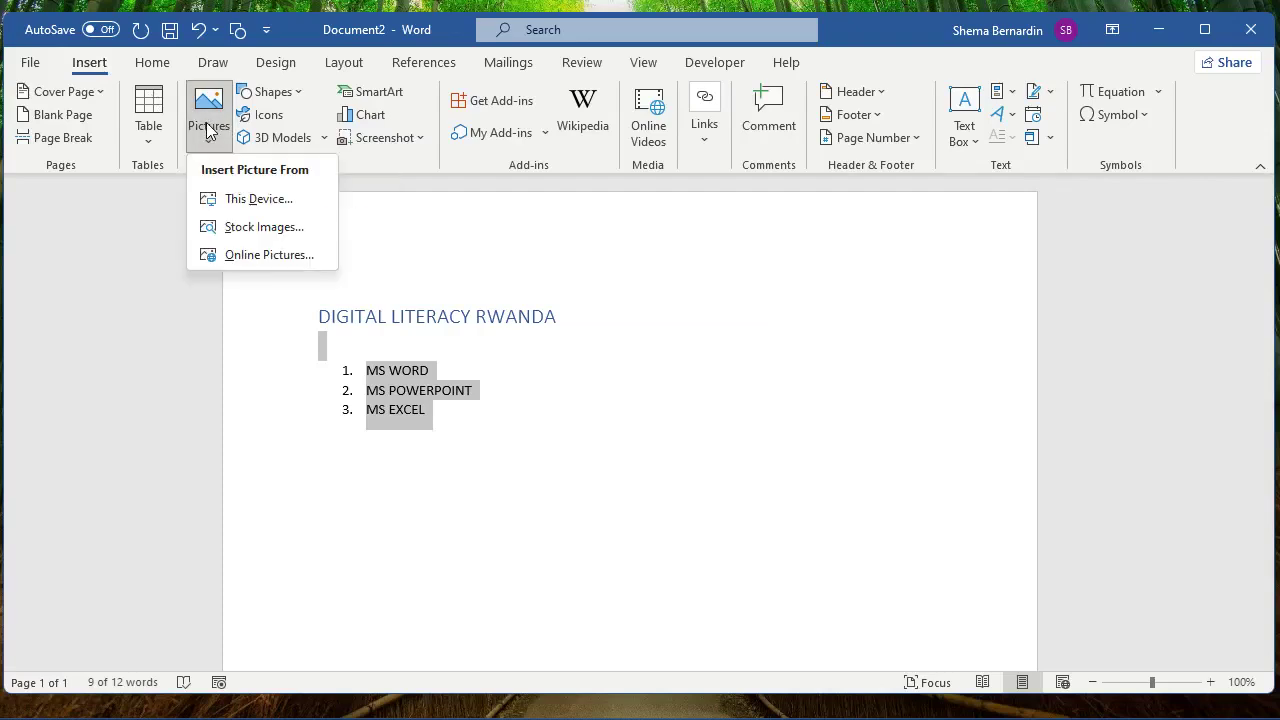
click(239, 200)
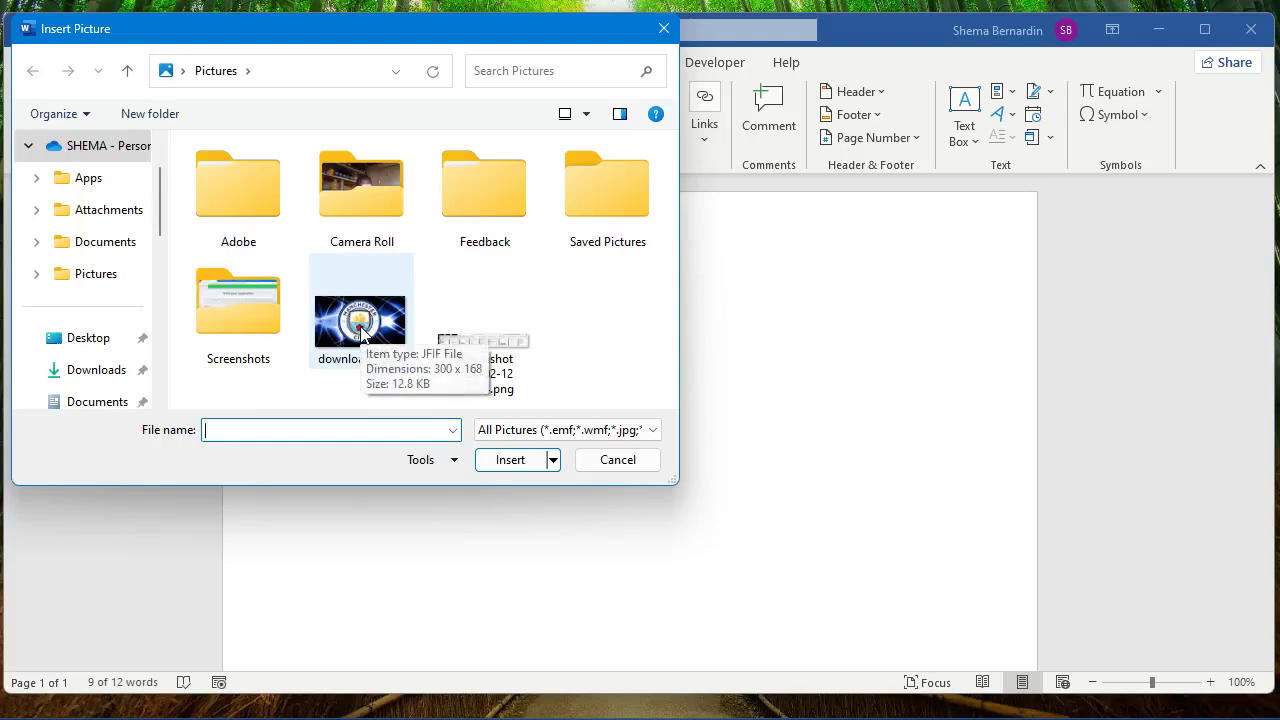
click(360, 333)
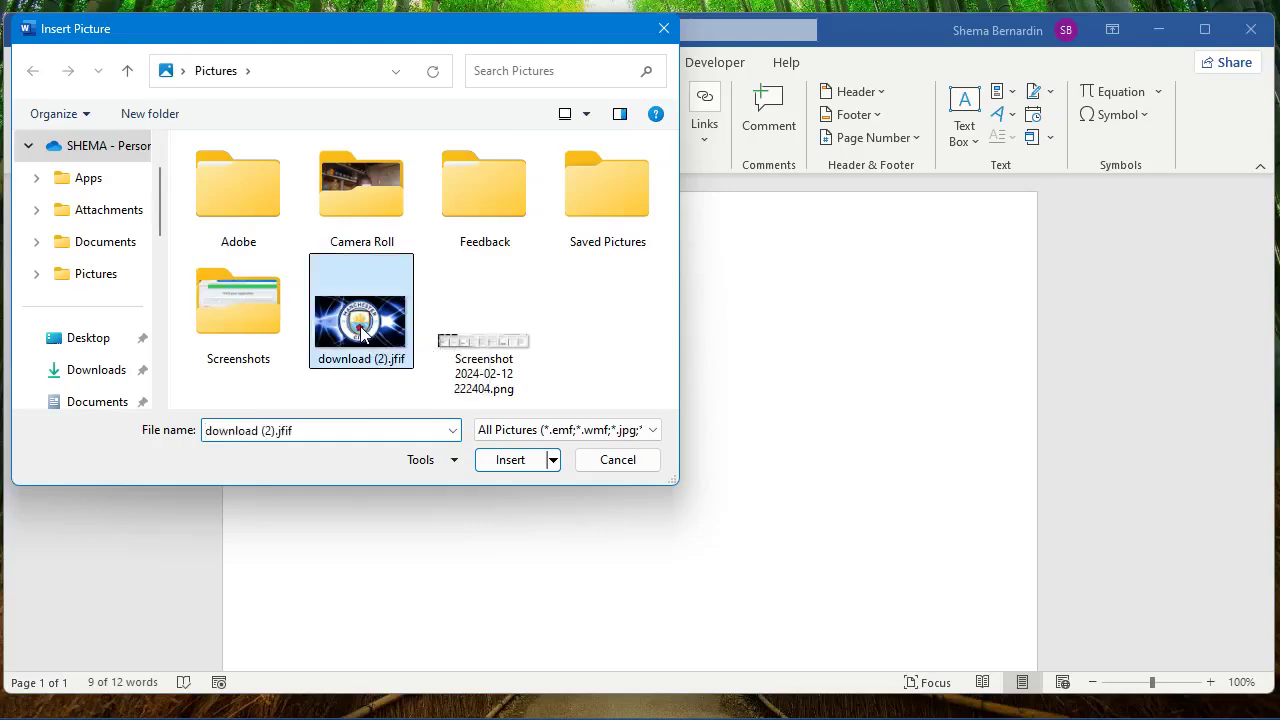
click(510, 460)
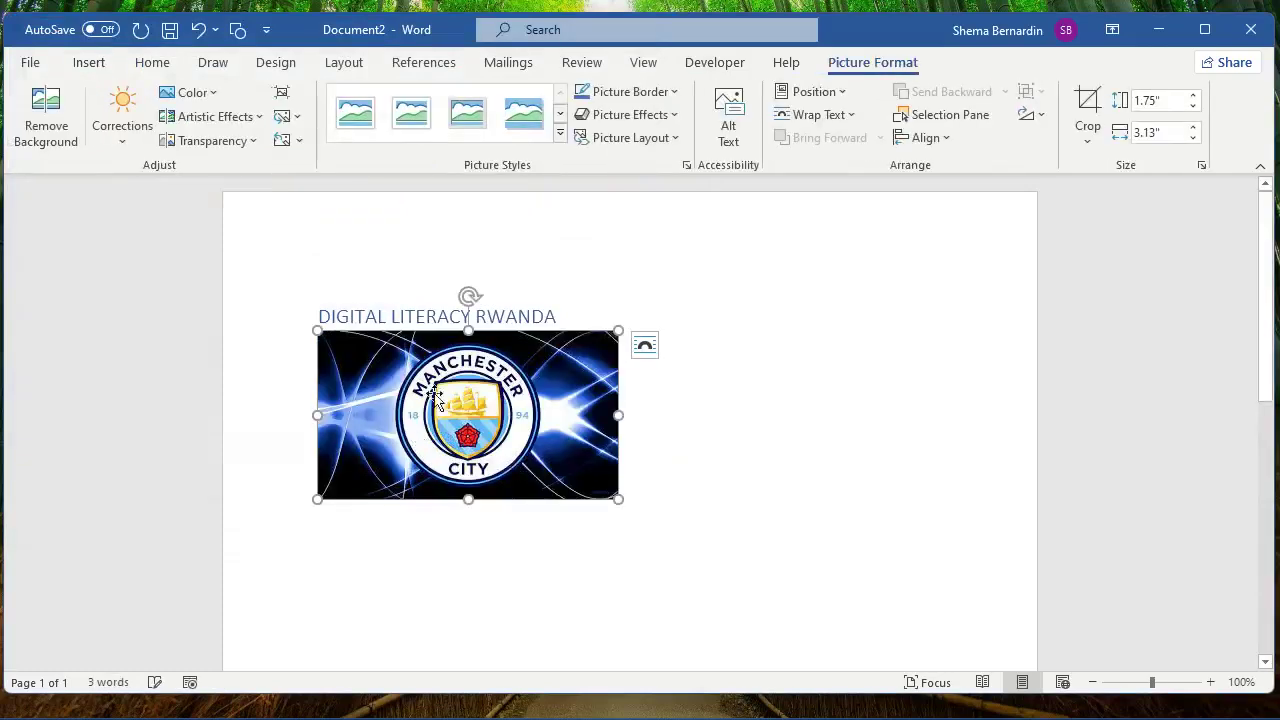
Enlarge the inserted picture proportionally to about 2.84" high and 5.06" wide.
drag(466, 368, 514, 480)
drag(618, 499, 719, 552)
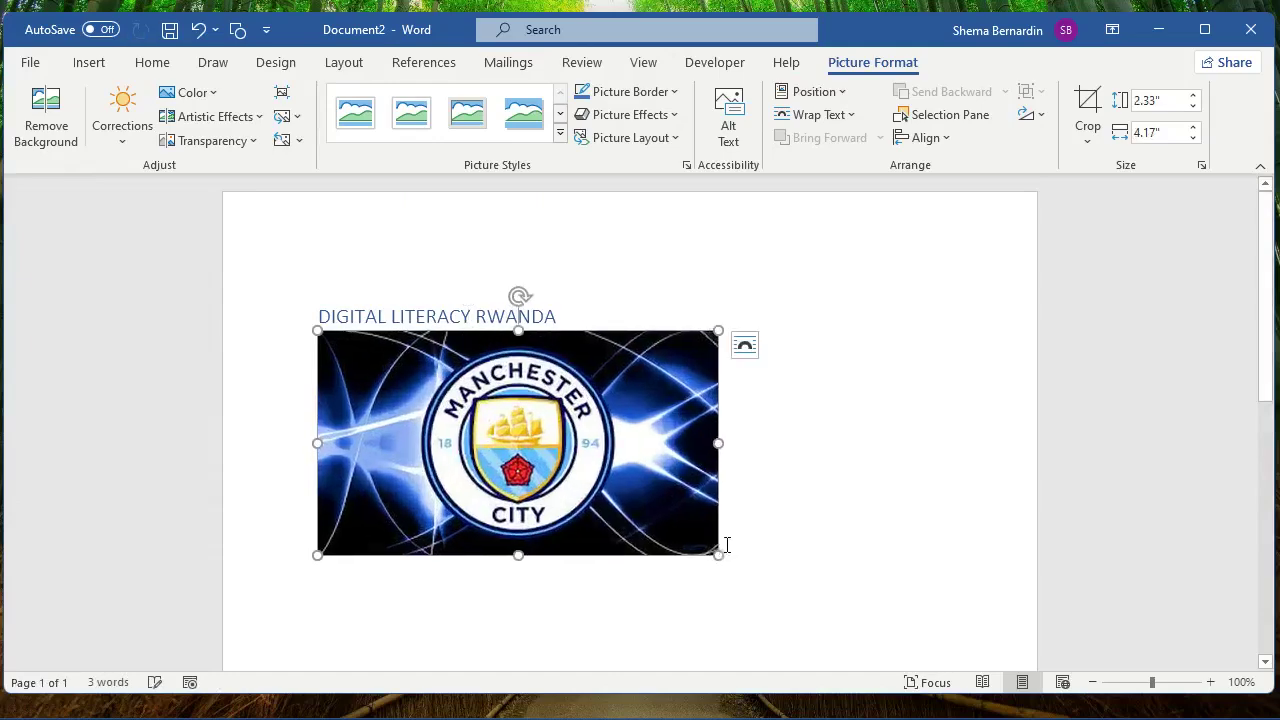
click(767, 458)
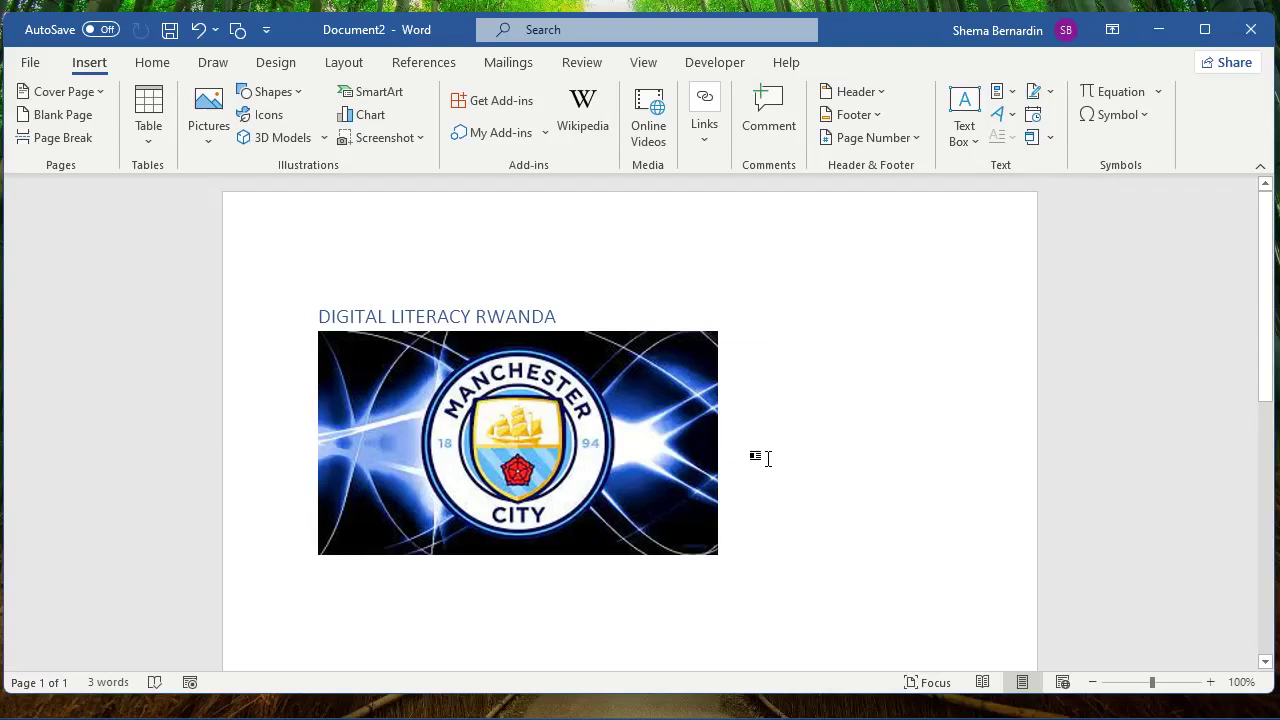
click(606, 450)
drag(720, 556, 805, 565)
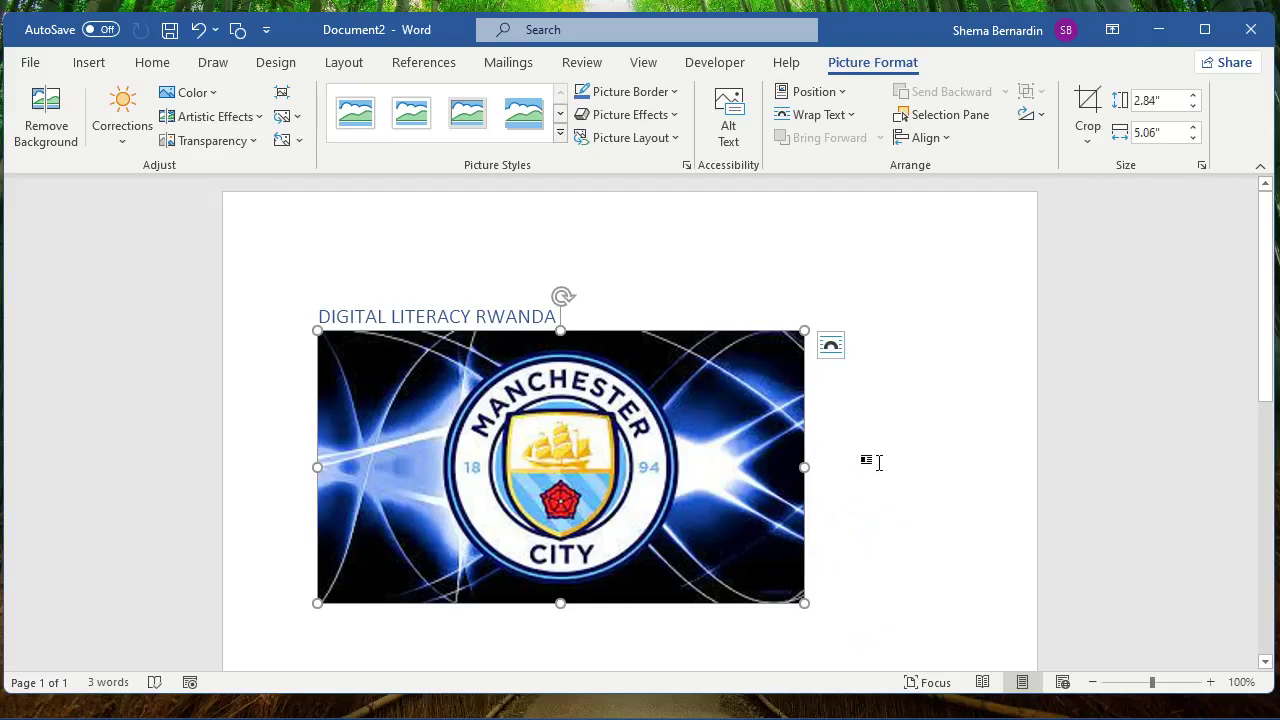
Add blank lines after the picture to reach a second page and enter "MS WORD" on that page's first line.
click(870, 429)
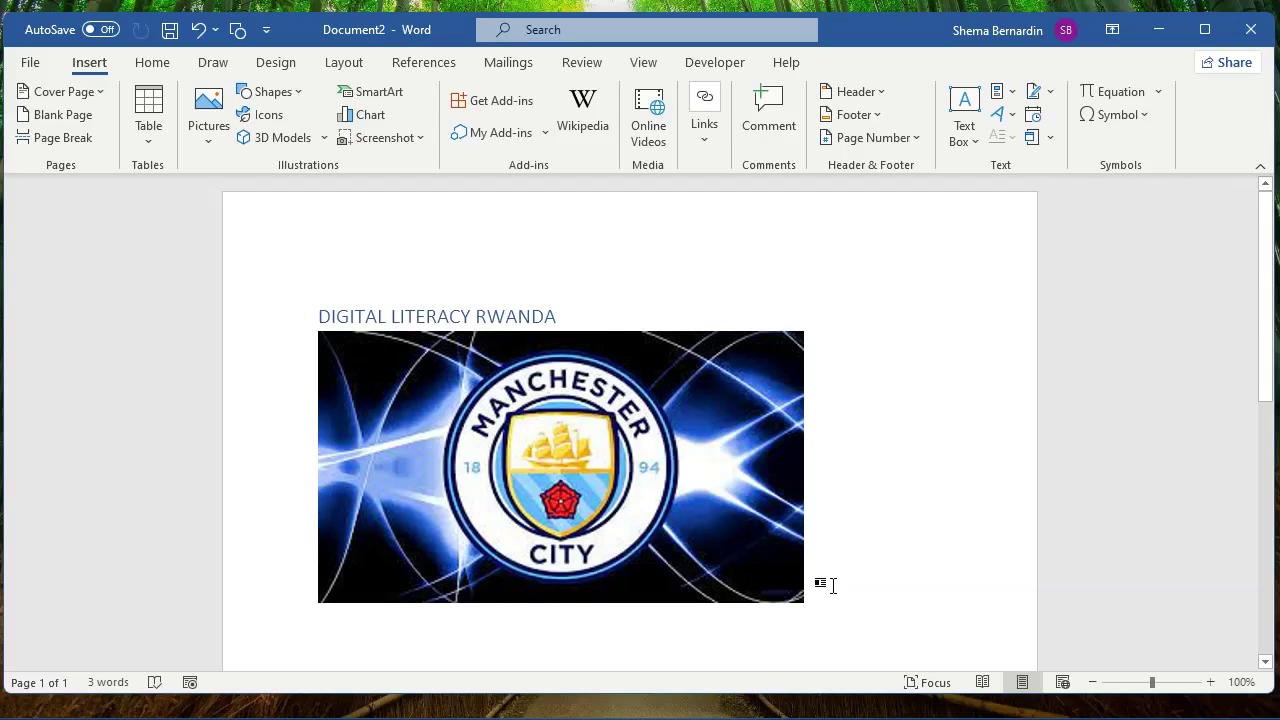
key(Return)
key(Return)
key(Return)
key(Return)
key(Return)
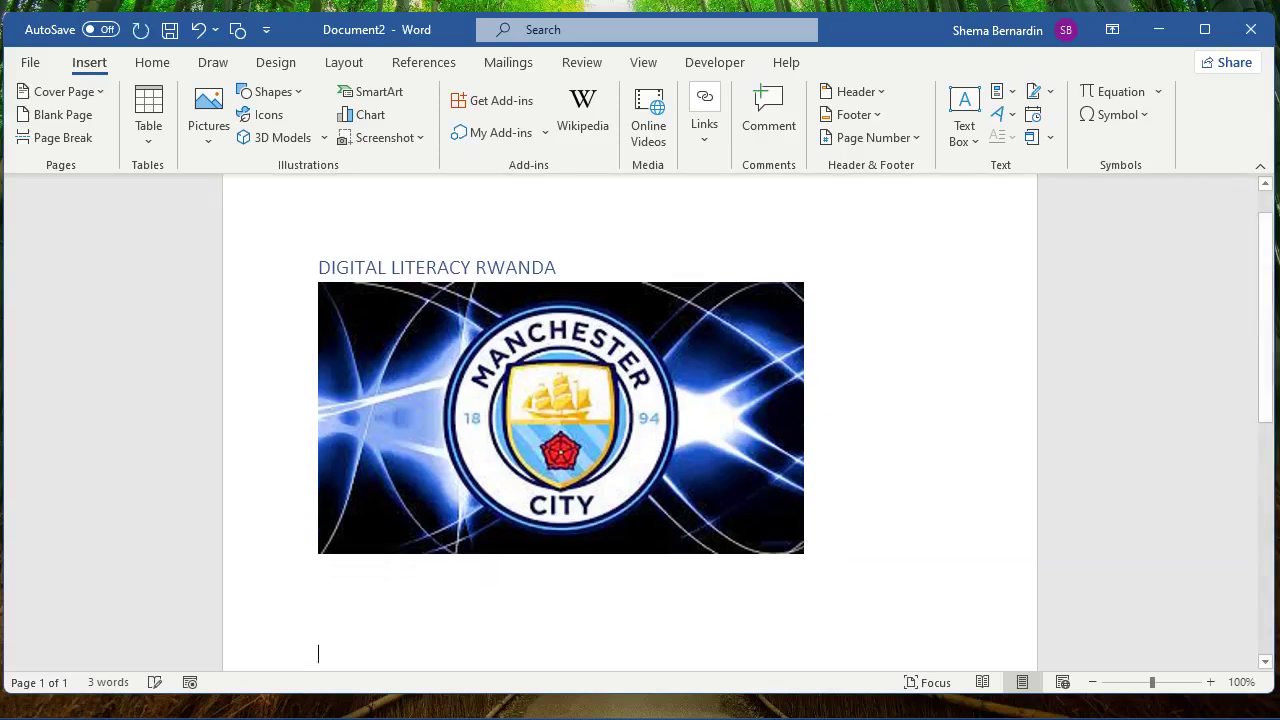
key(Return)
key(Return)
key(Return)
key(Return)
key(Return)
key(Return)
key(Return)
key(Return)
key(Return)
key(Return)
key(Return)
key(Return)
key(Return)
key(Return)
key(Return)
key(Return)
key(Return)
key(Return)
key(Return)
key(Return)
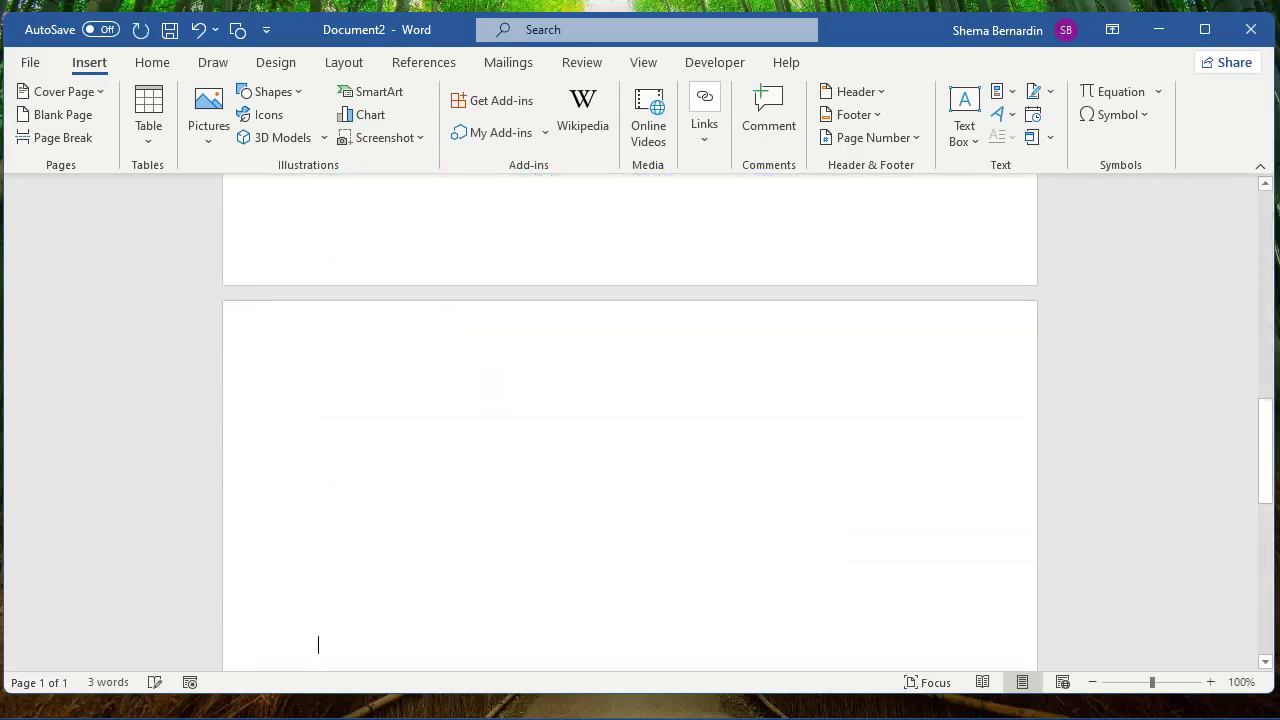
key(BackSpace)
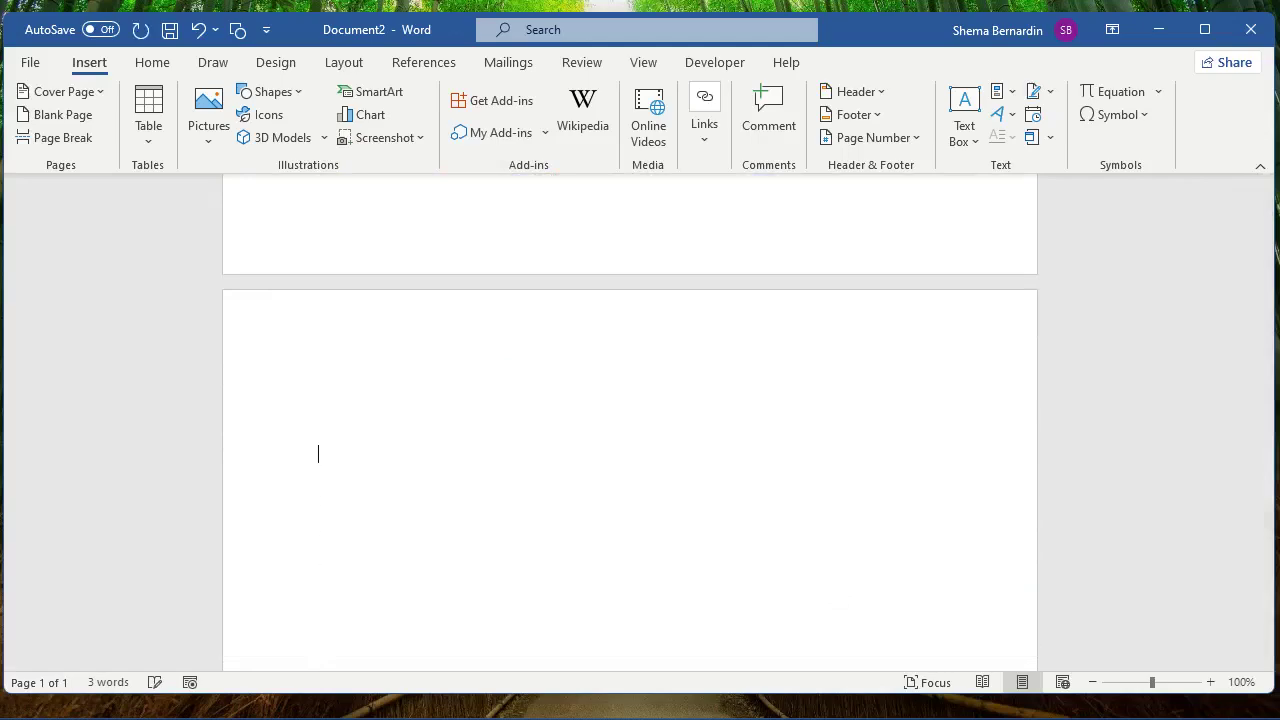
key(BackSpace)
key(Return)
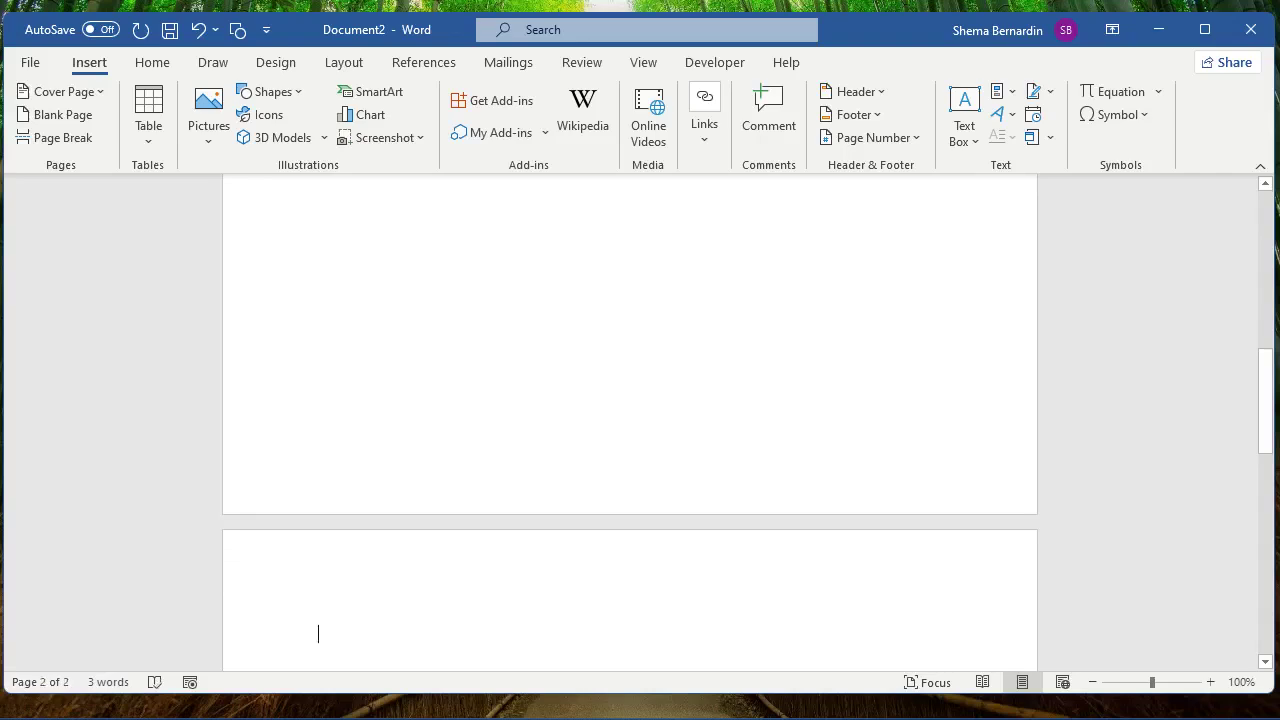
text(MS)
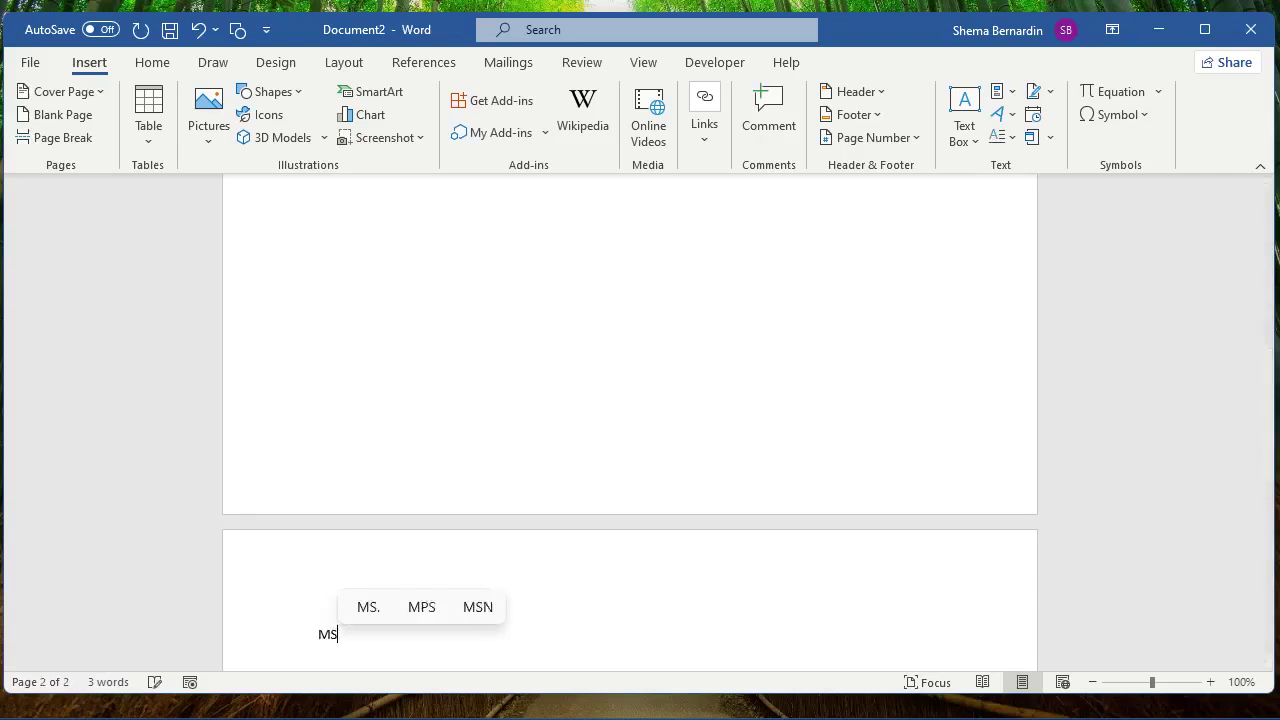
text( WORD)
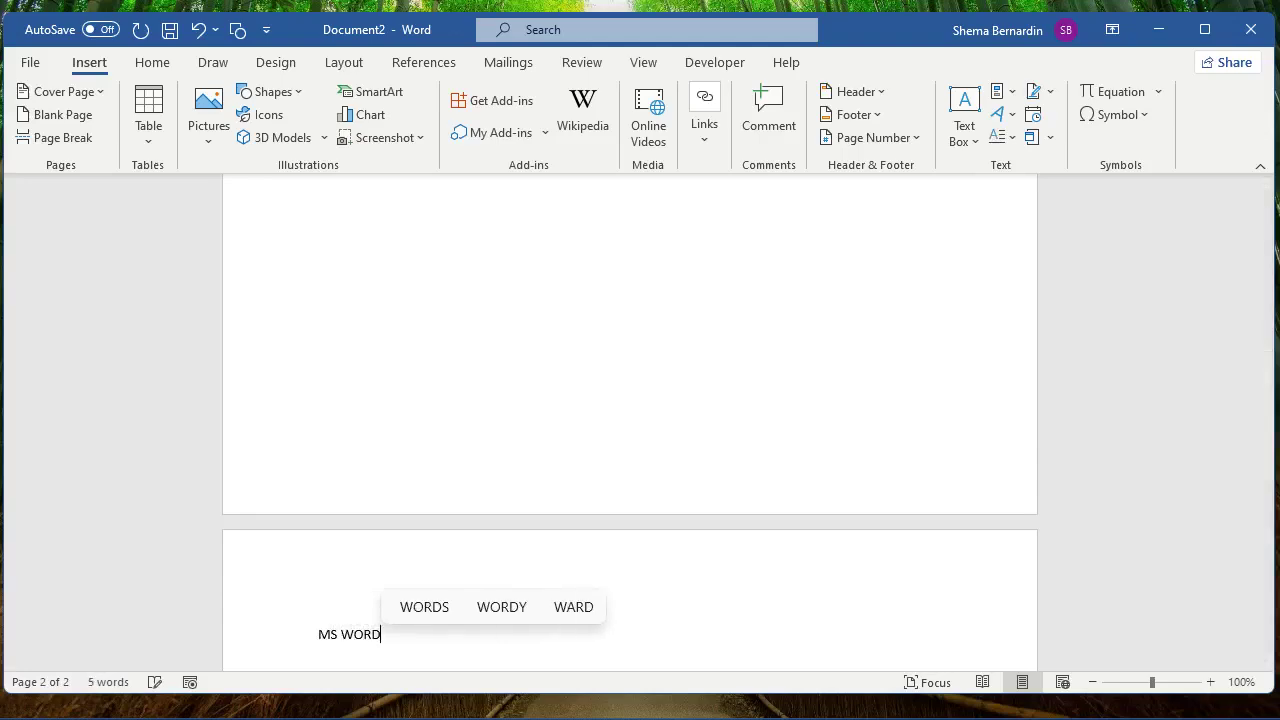
Insert page numbers at the bottom of the page in the centred Page X of Y style Bold Numbers 2.
drag(1263, 388, 1266, 528)
drag(1266, 478, 1240, 311)
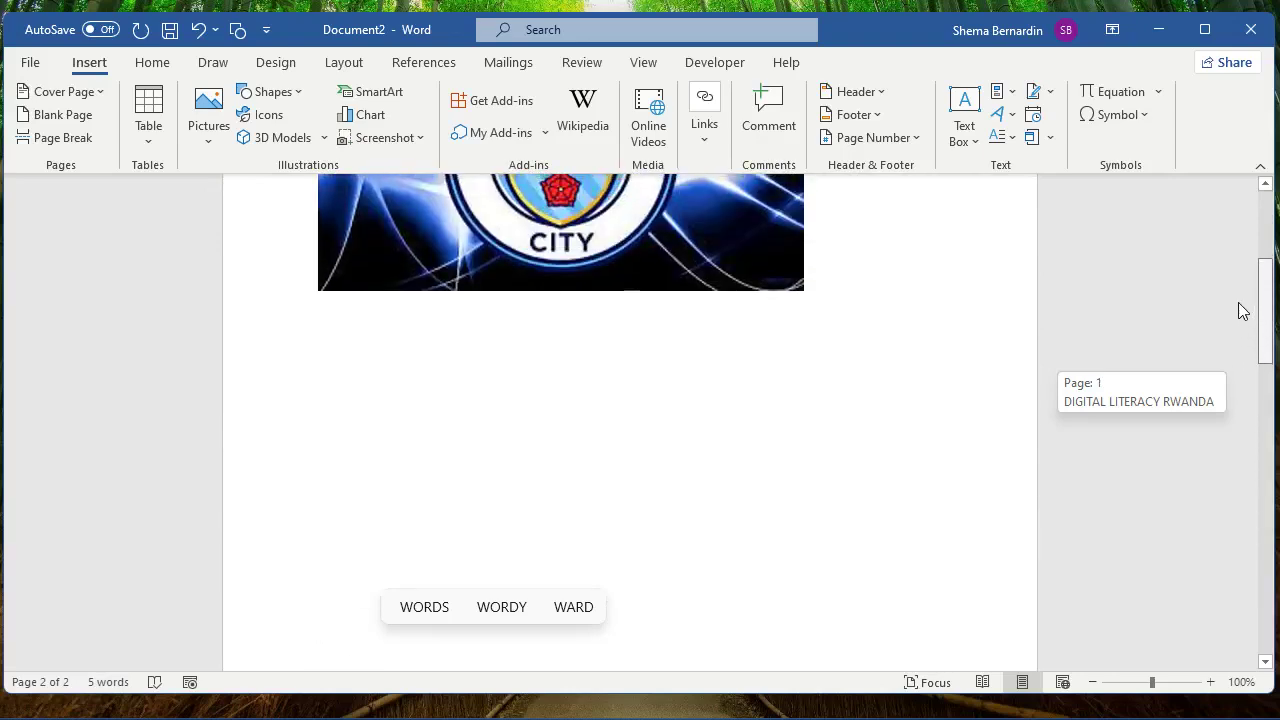
drag(1238, 302, 1276, 182)
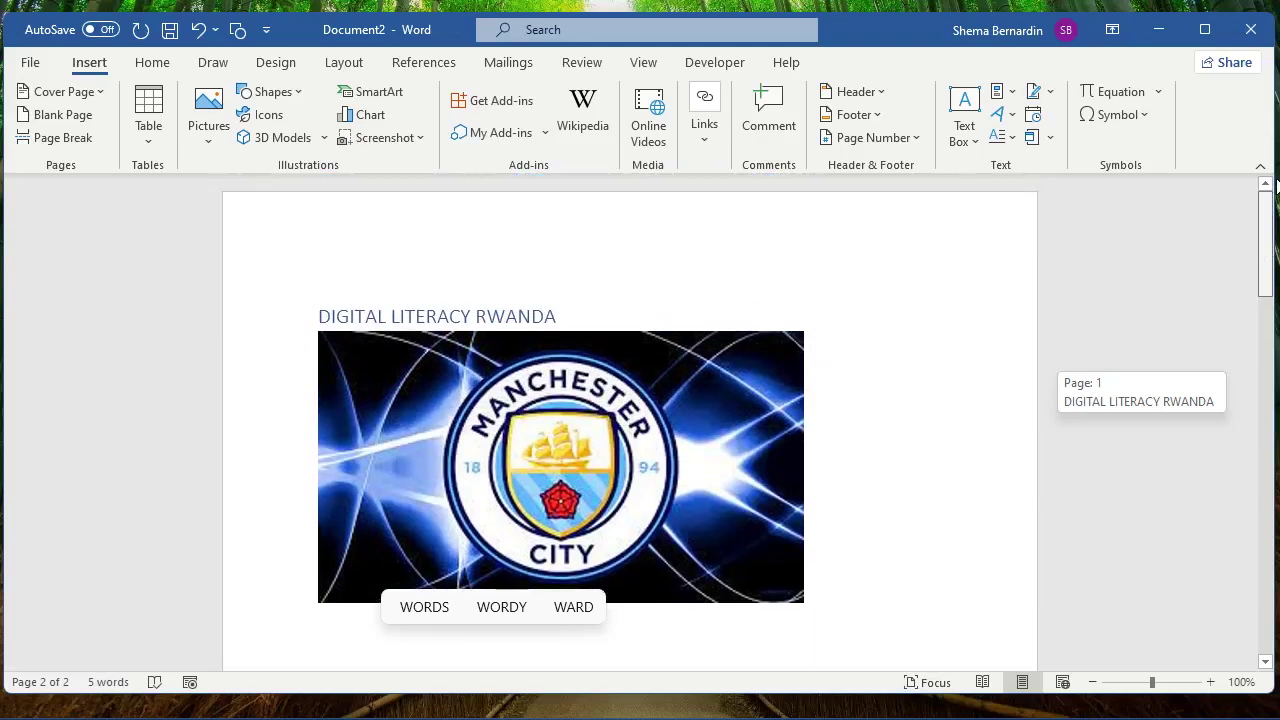
drag(1276, 182, 1266, 171)
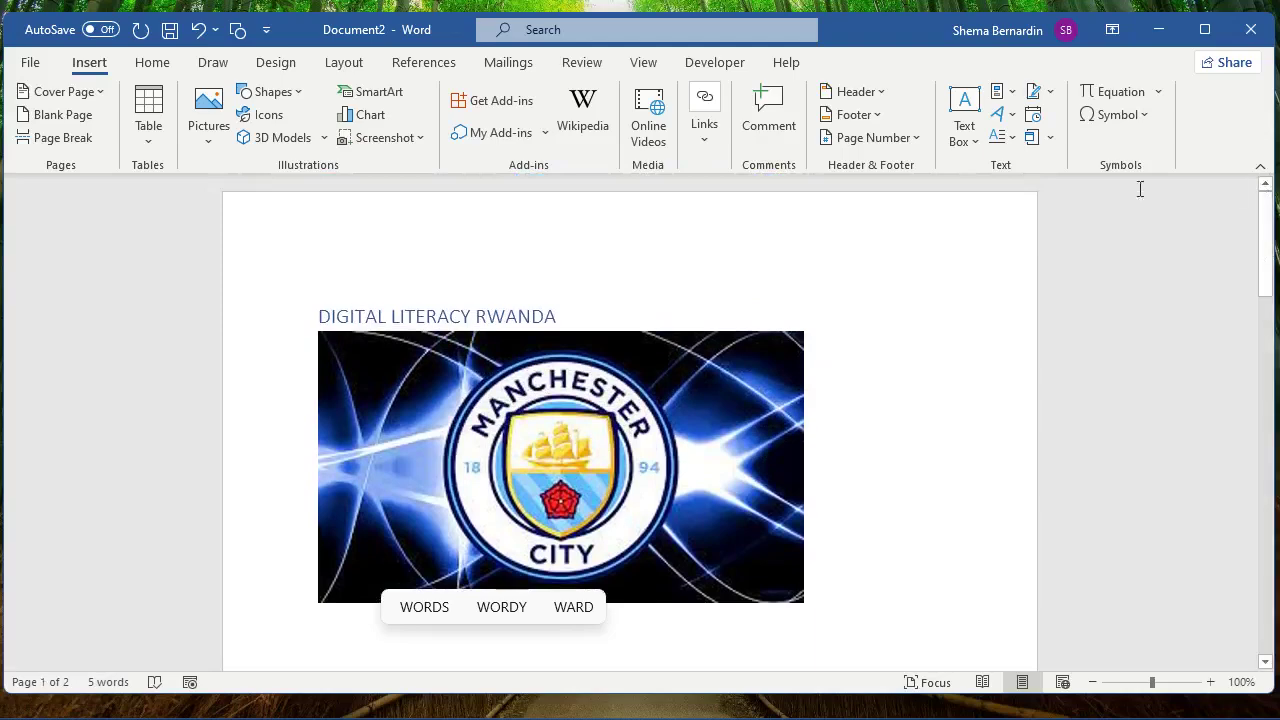
click(907, 140)
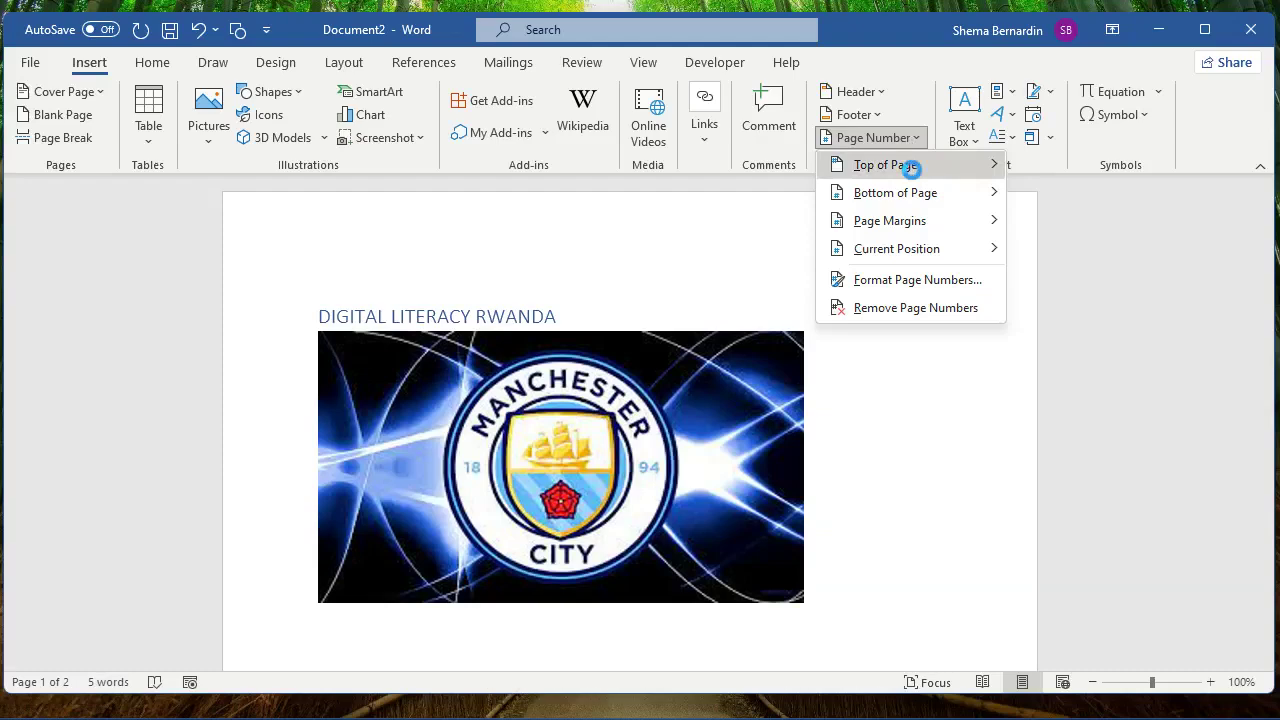
mouse_move(913, 168)
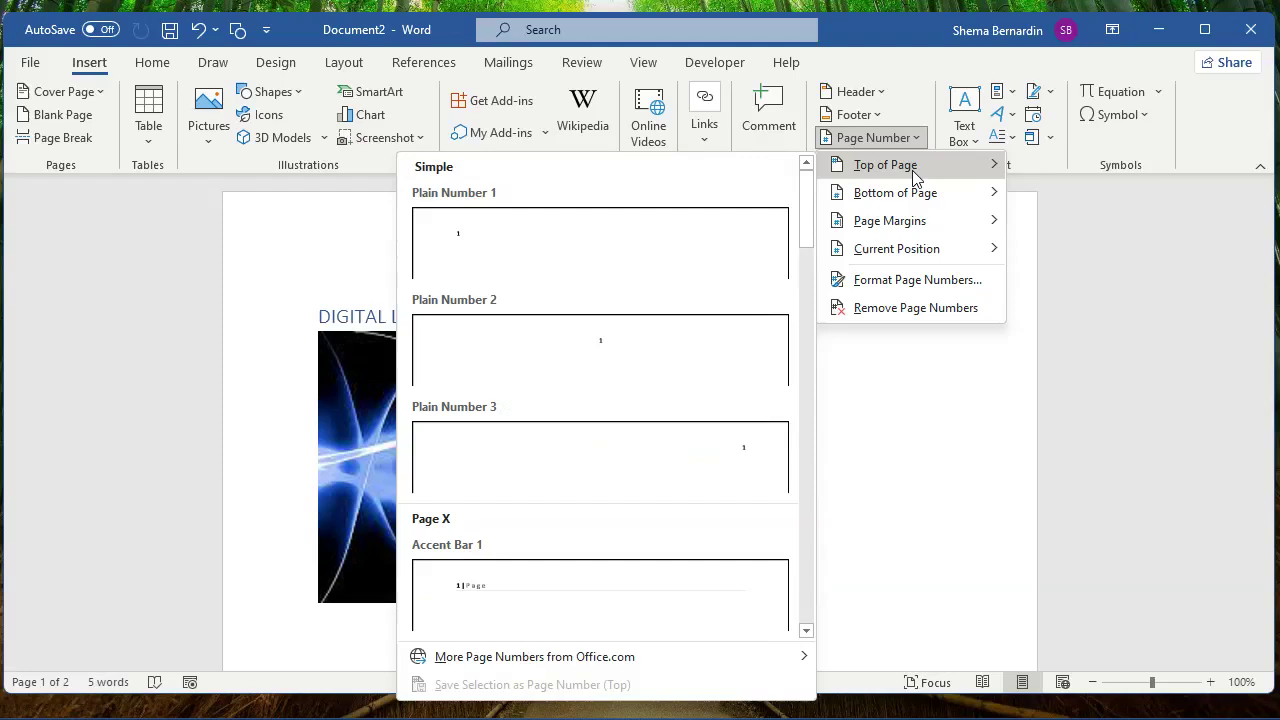
mouse_move(922, 195)
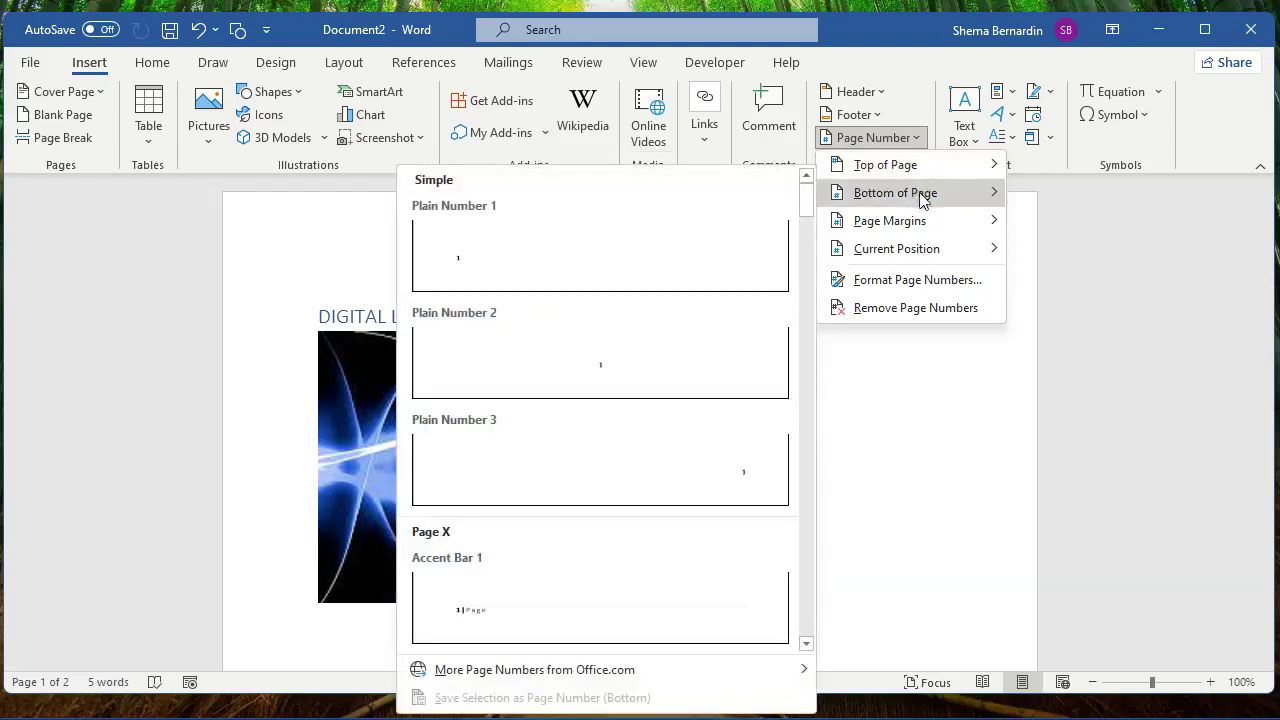
mouse_move(929, 222)
drag(806, 205, 808, 268)
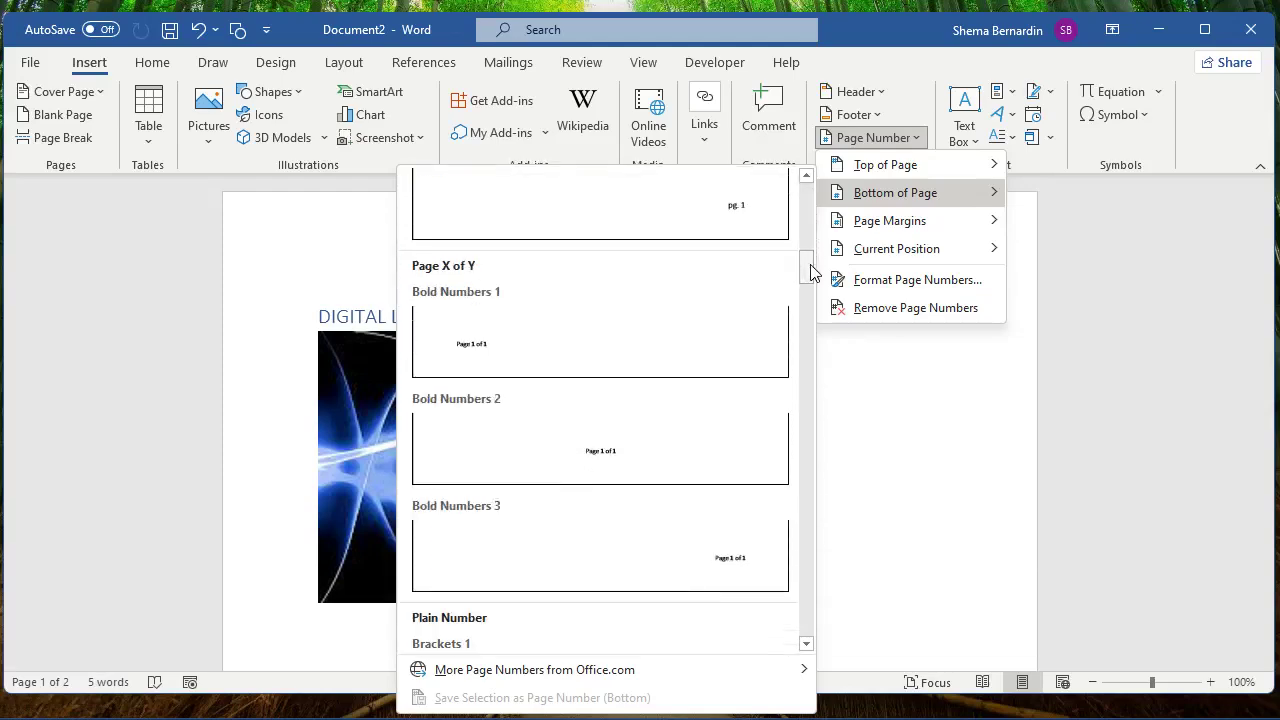
click(685, 399)
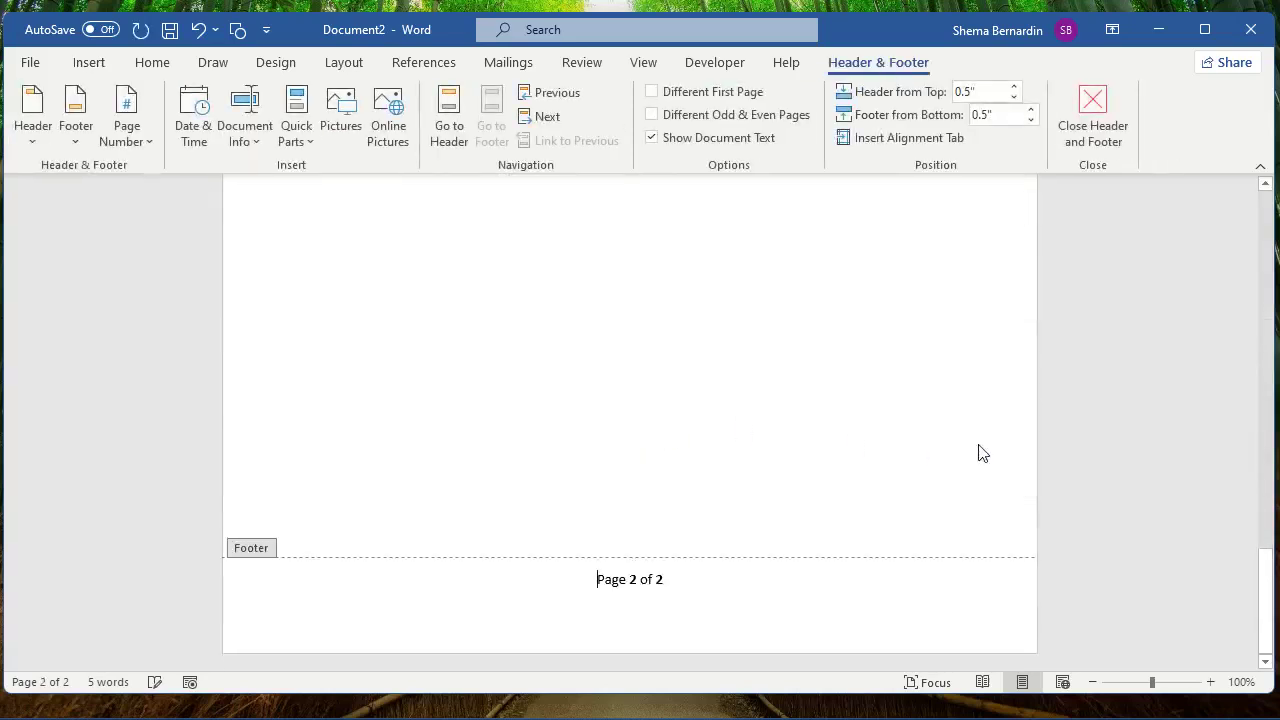
Close footer editing and check the page numbers at the foot of both pages, with the zoom set to 82%.
drag(1270, 598, 1270, 282)
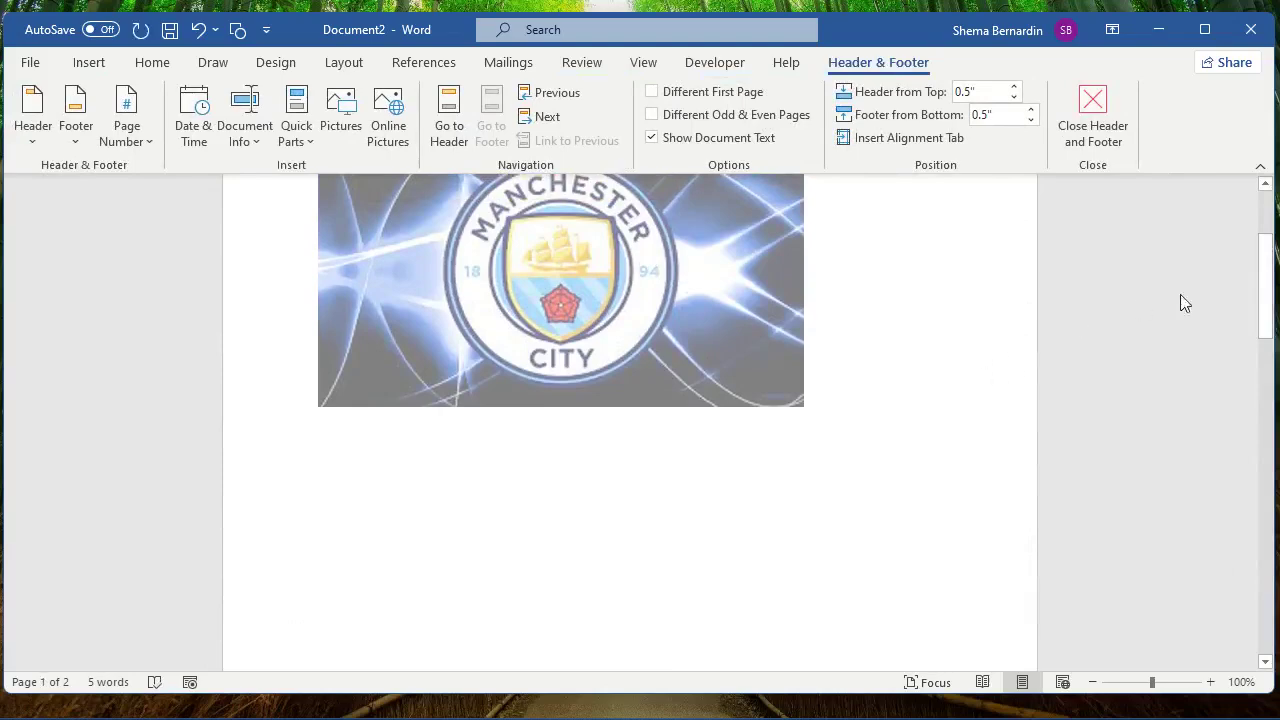
double_click(896, 352)
drag(1272, 275, 1271, 405)
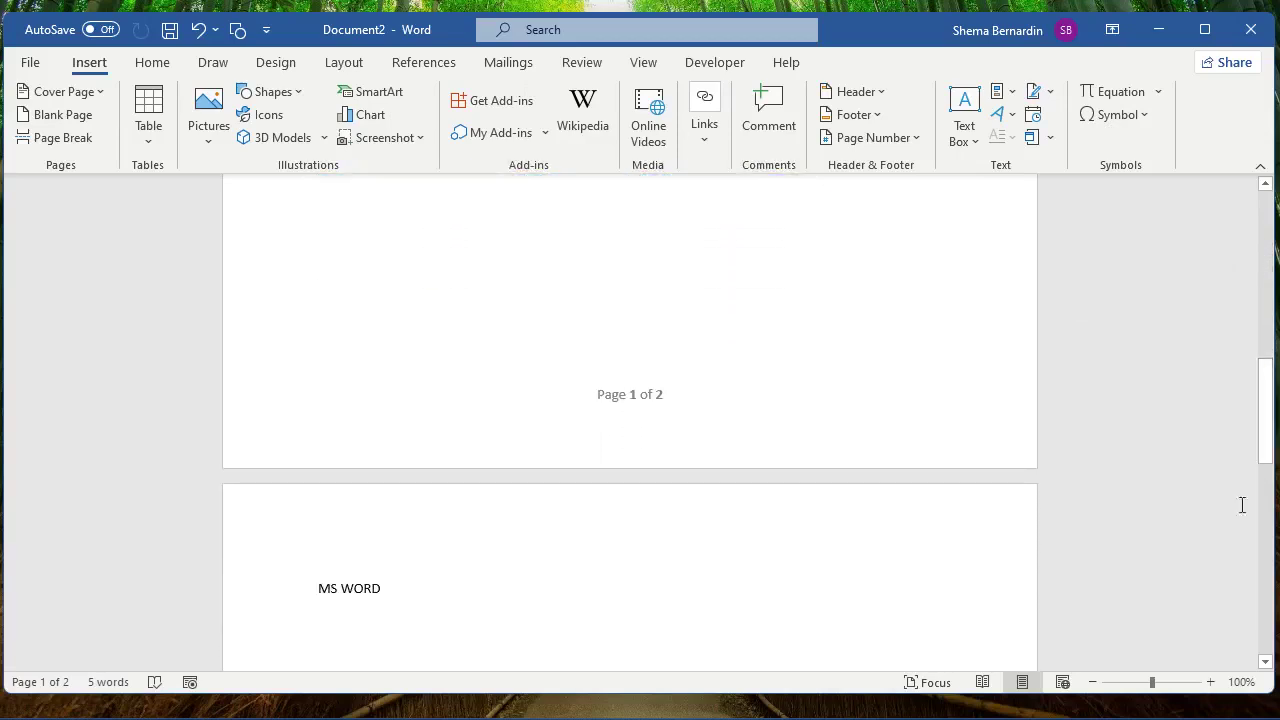
click(1136, 683)
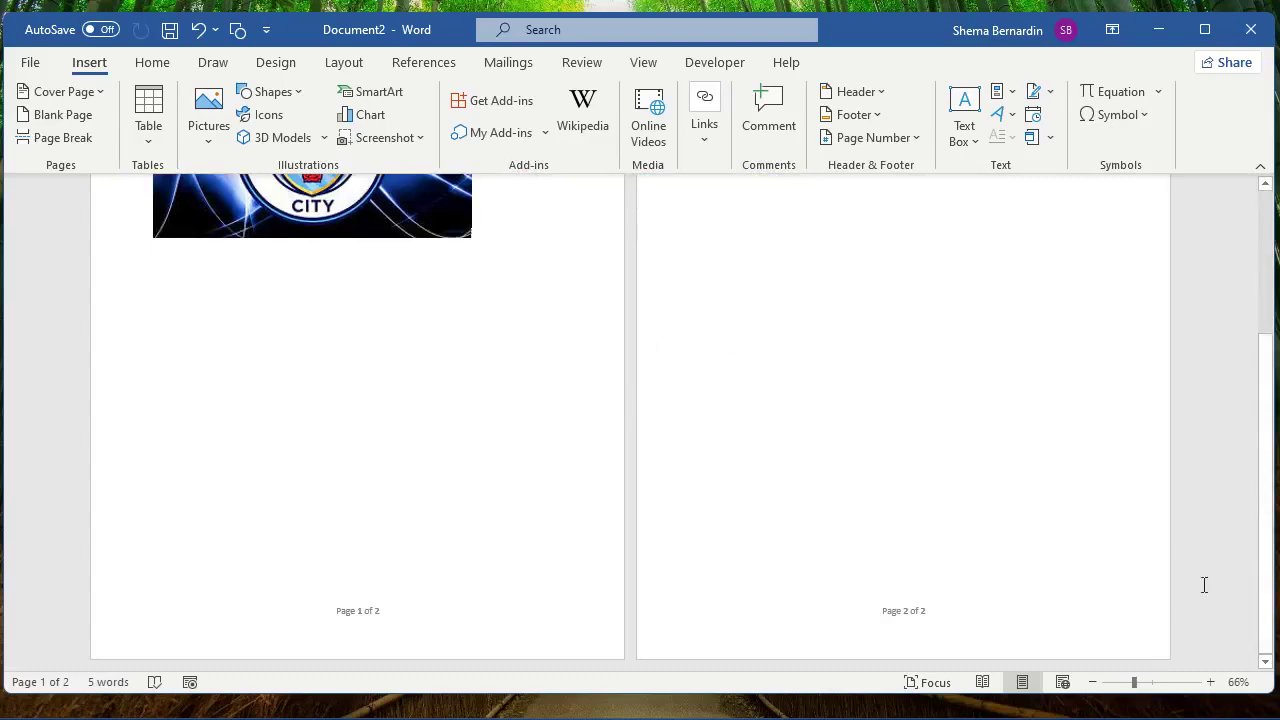
click(1144, 688)
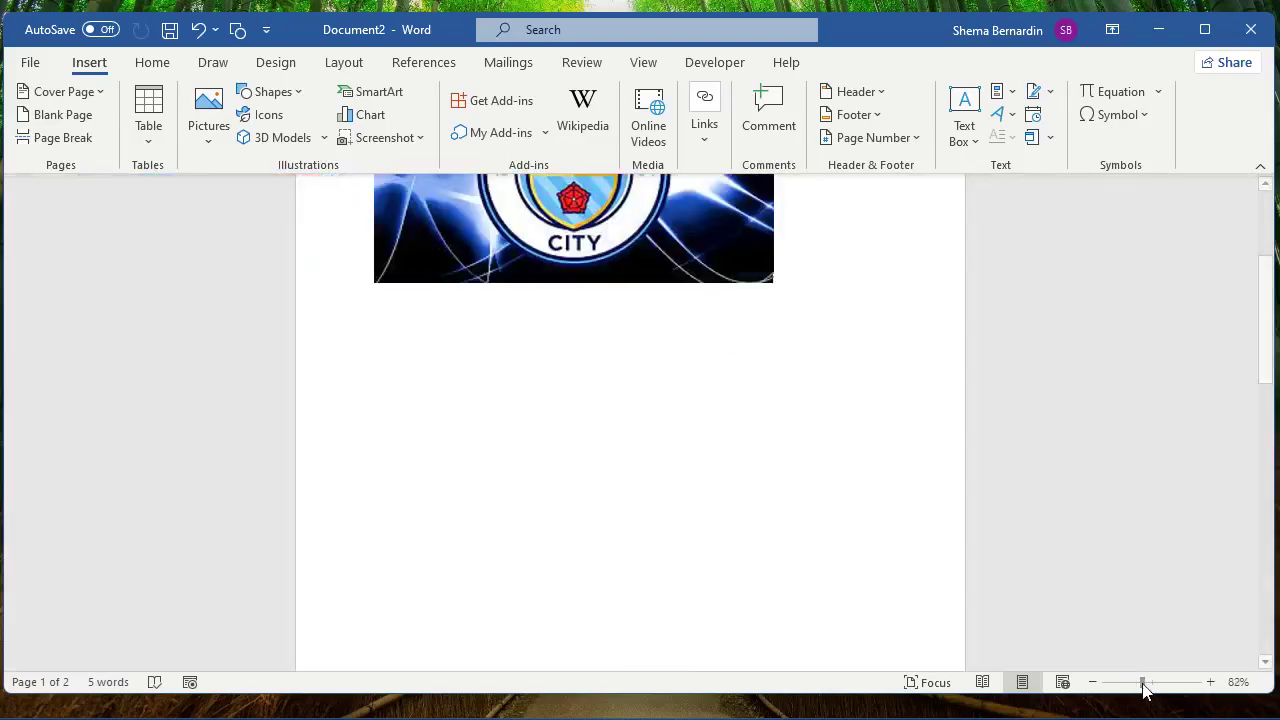
Insert a Blank header, replace its placeholder with "BY" and the author's full name, and return to the document body.
drag(1268, 350, 1255, 210)
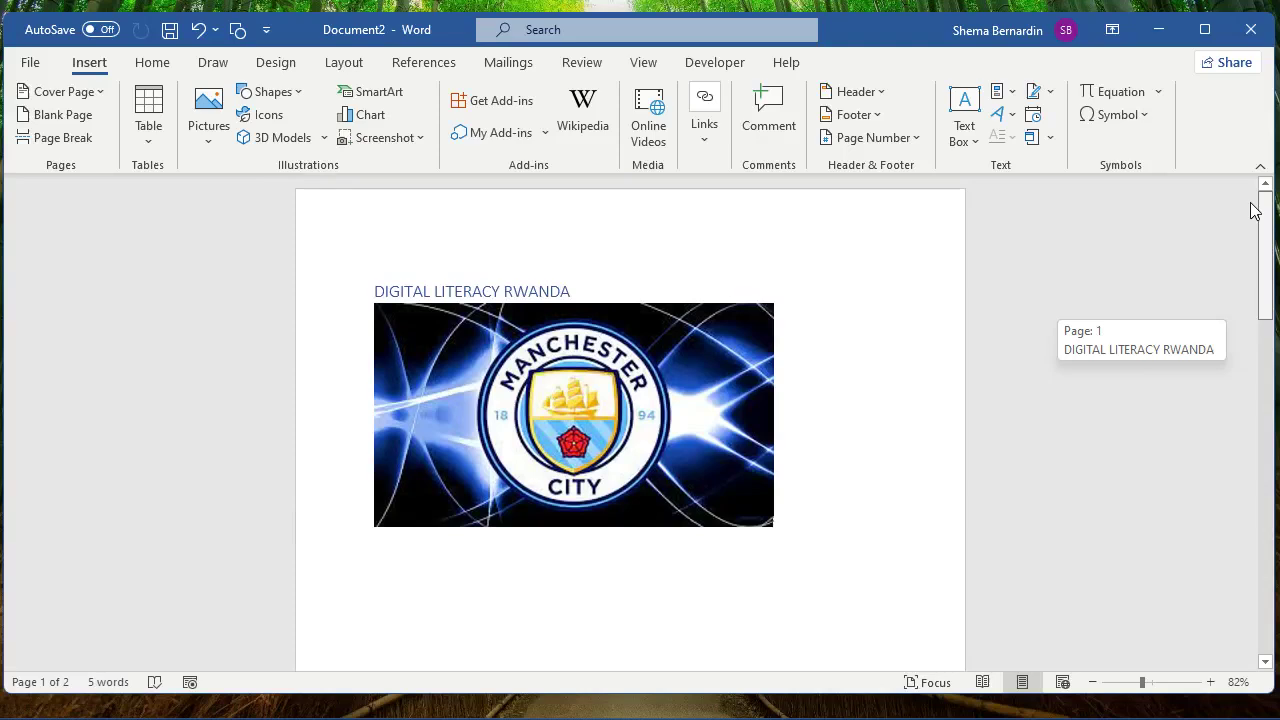
drag(1255, 210, 1250, 205)
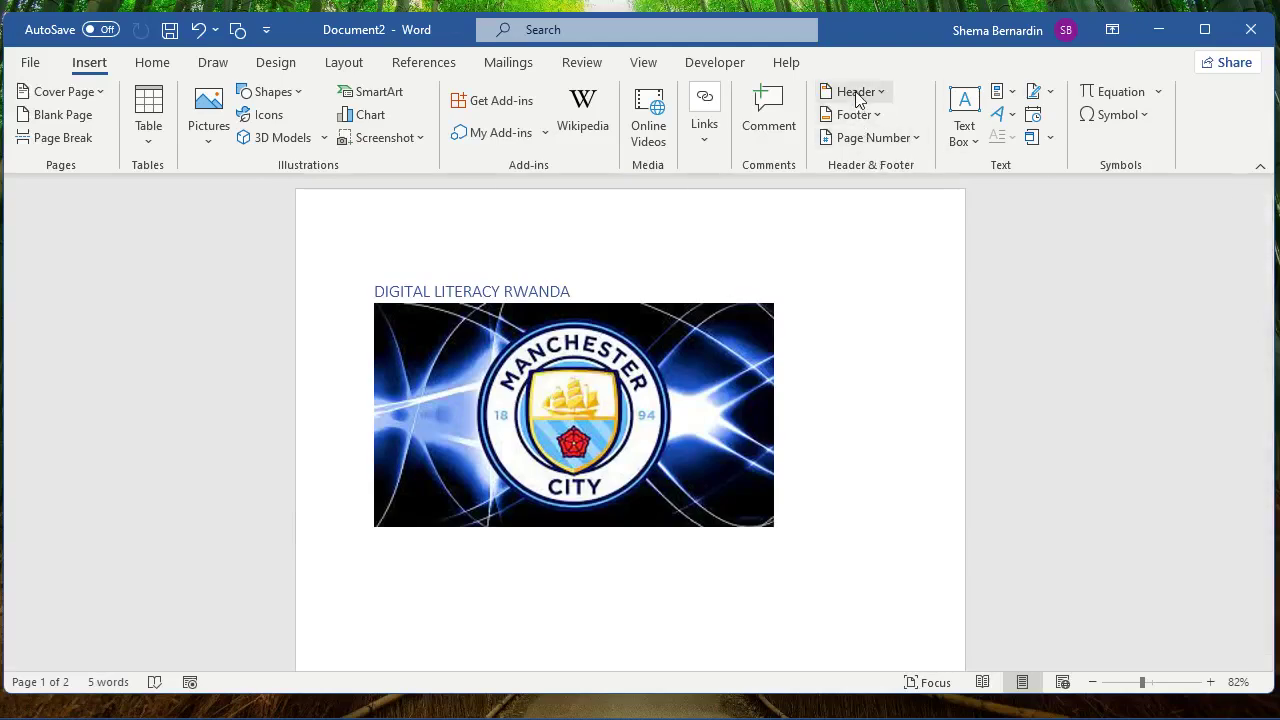
click(857, 92)
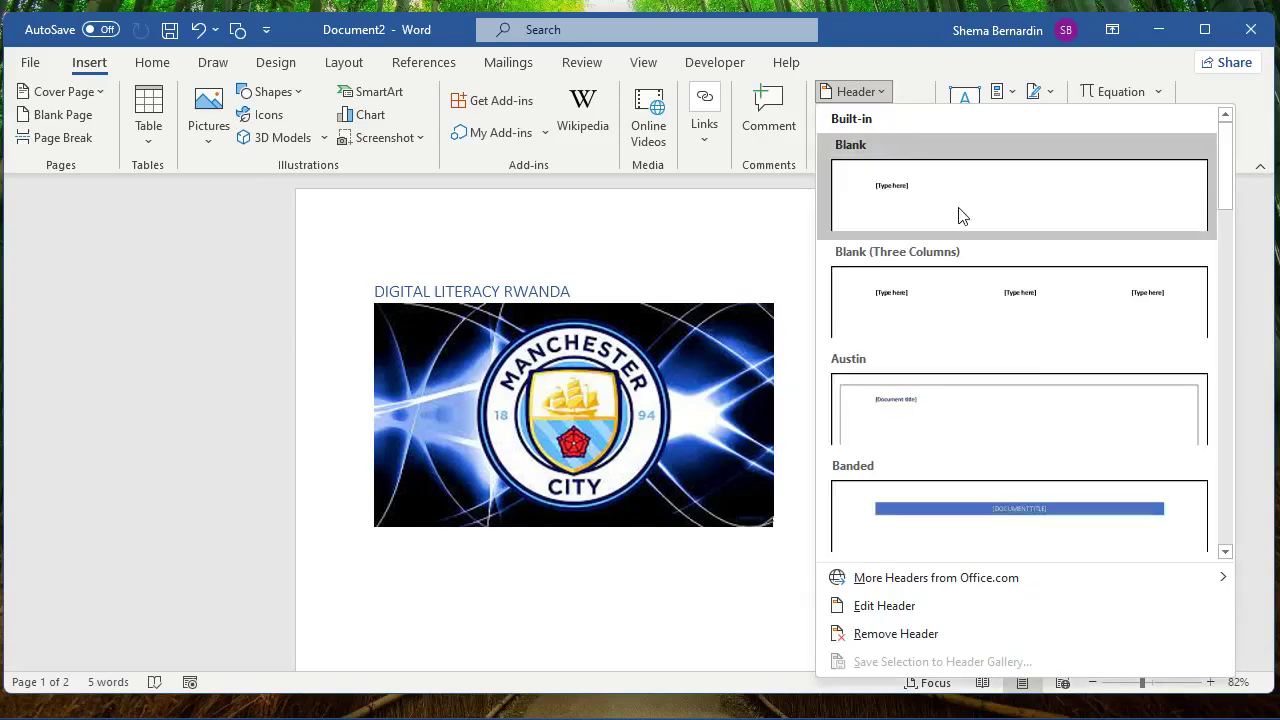
click(958, 214)
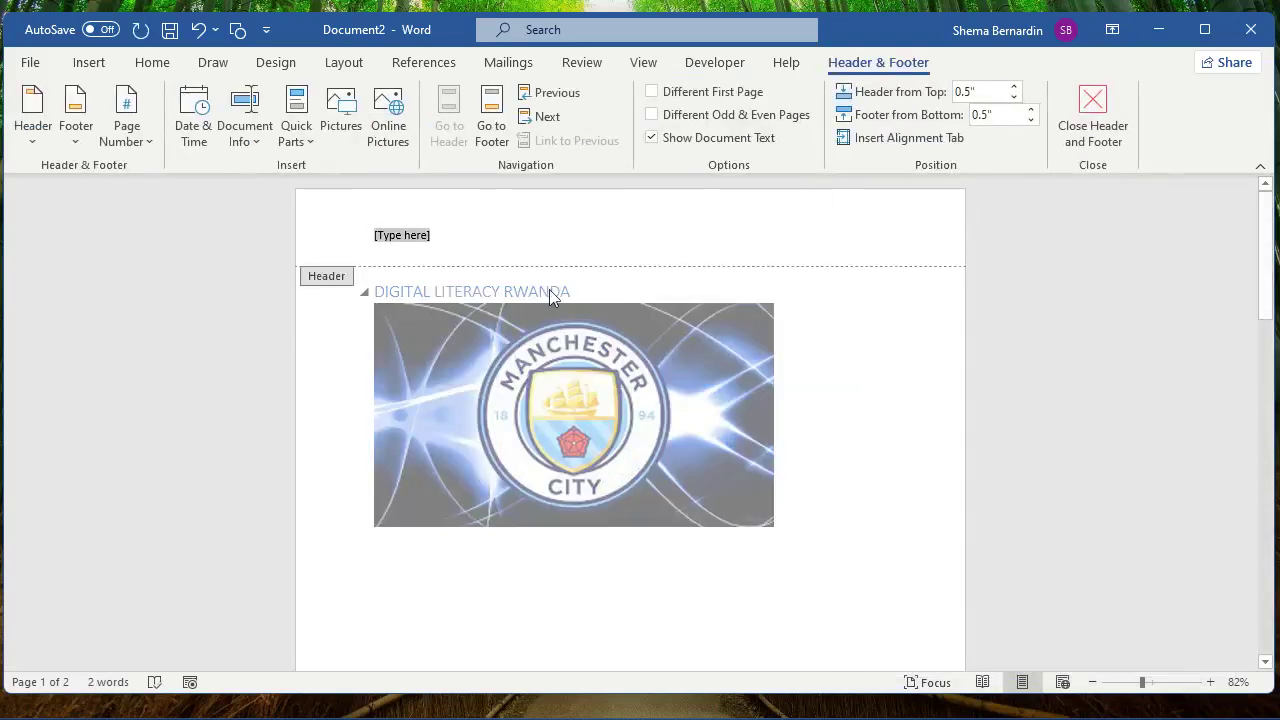
key(BackSpace)
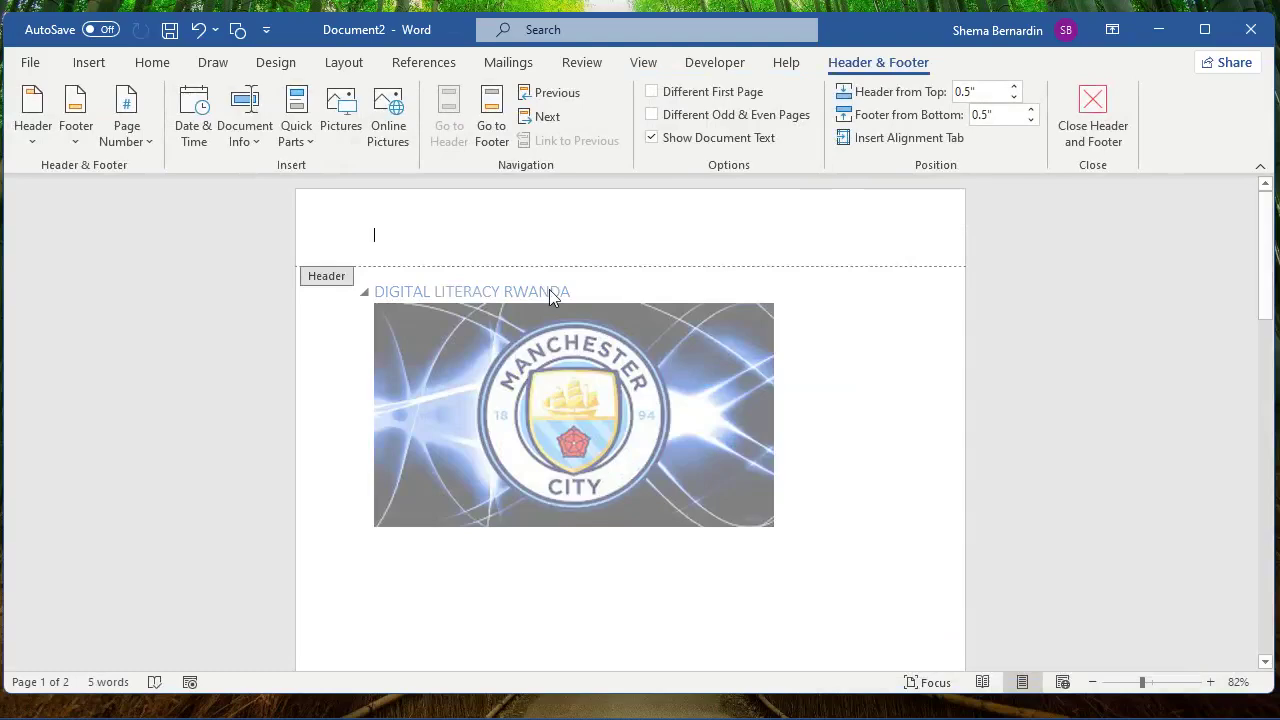
text(BY SHEMA B)
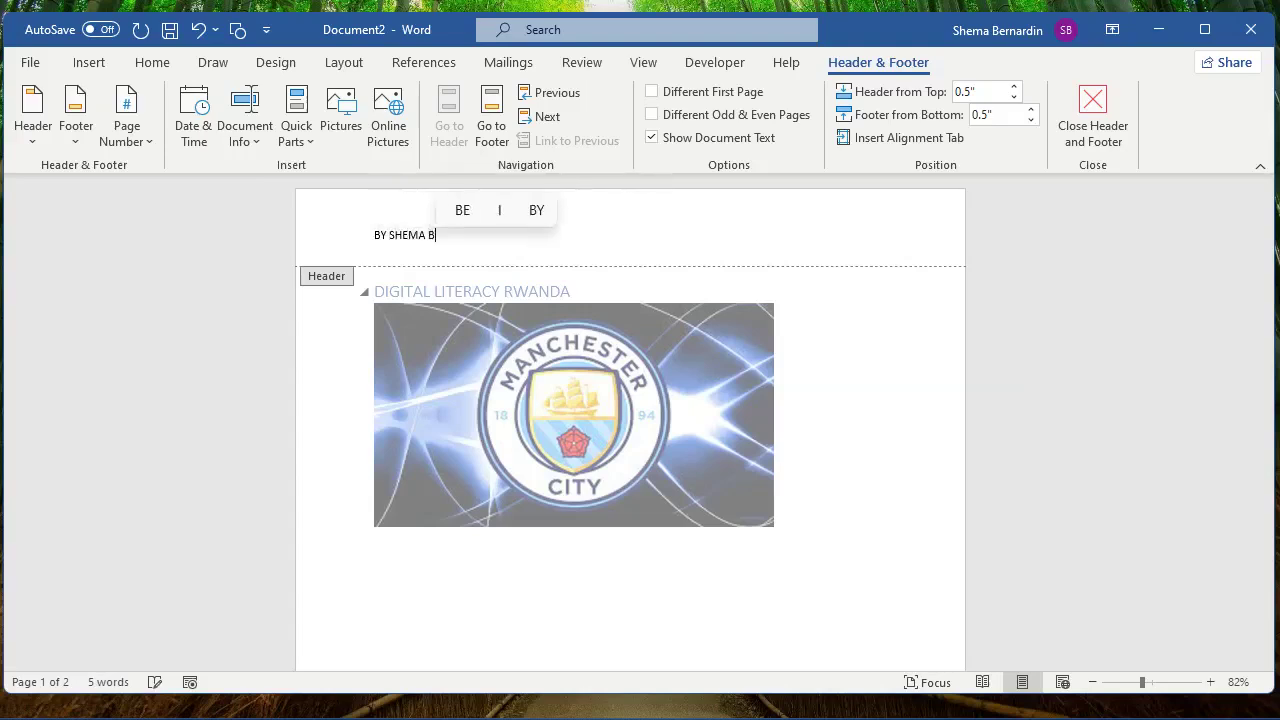
text(ernardin)
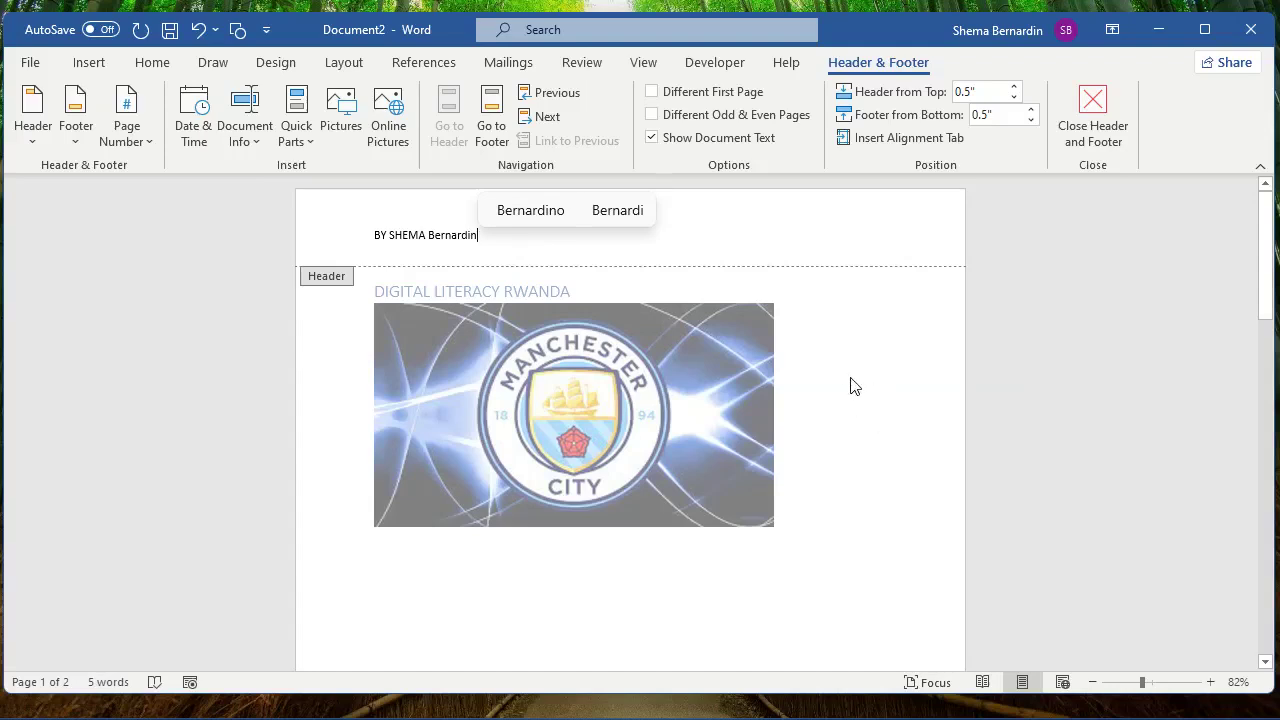
double_click(685, 399)
Insert the Integral footer with the author name and page number.
click(877, 117)
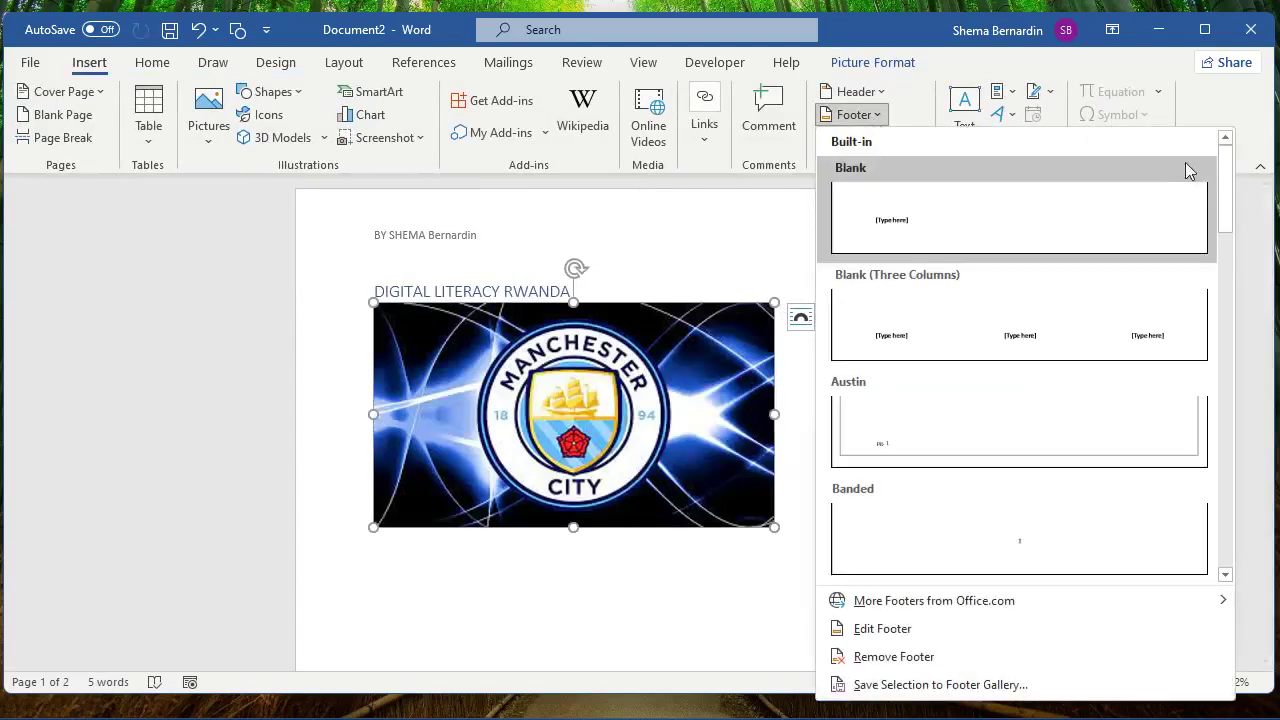
drag(1229, 180, 1237, 274)
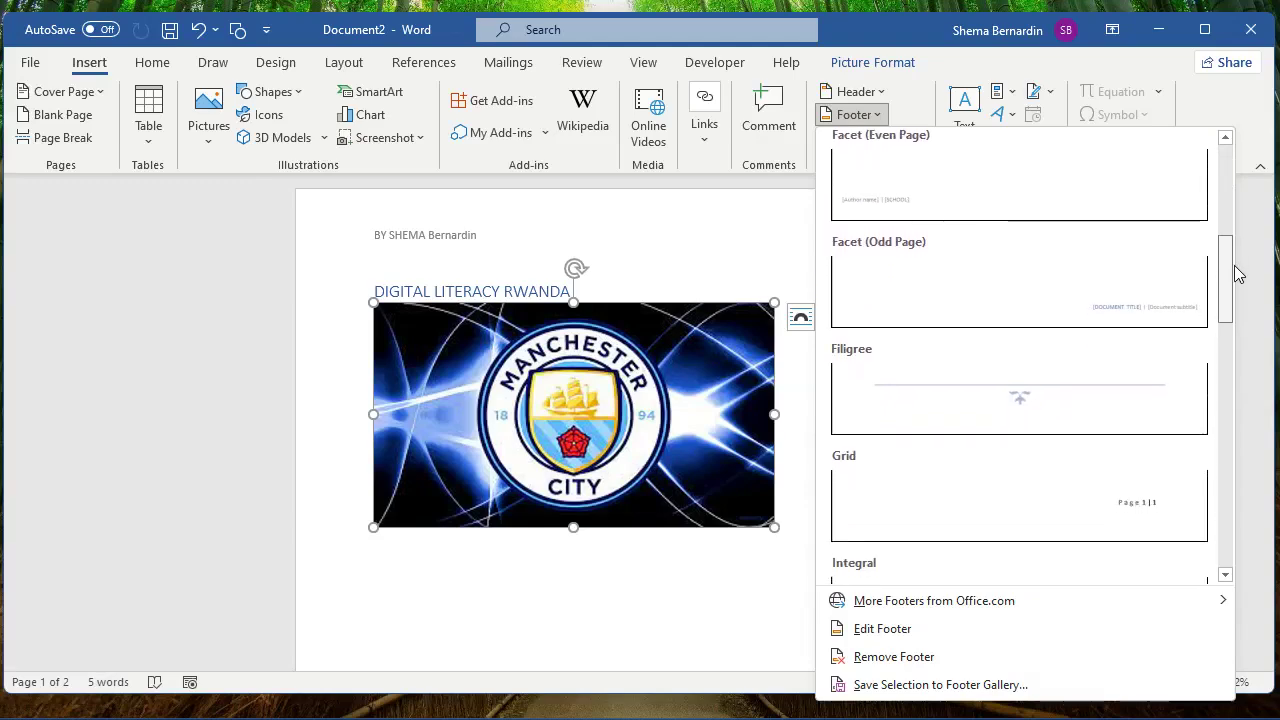
drag(1237, 274, 1240, 343)
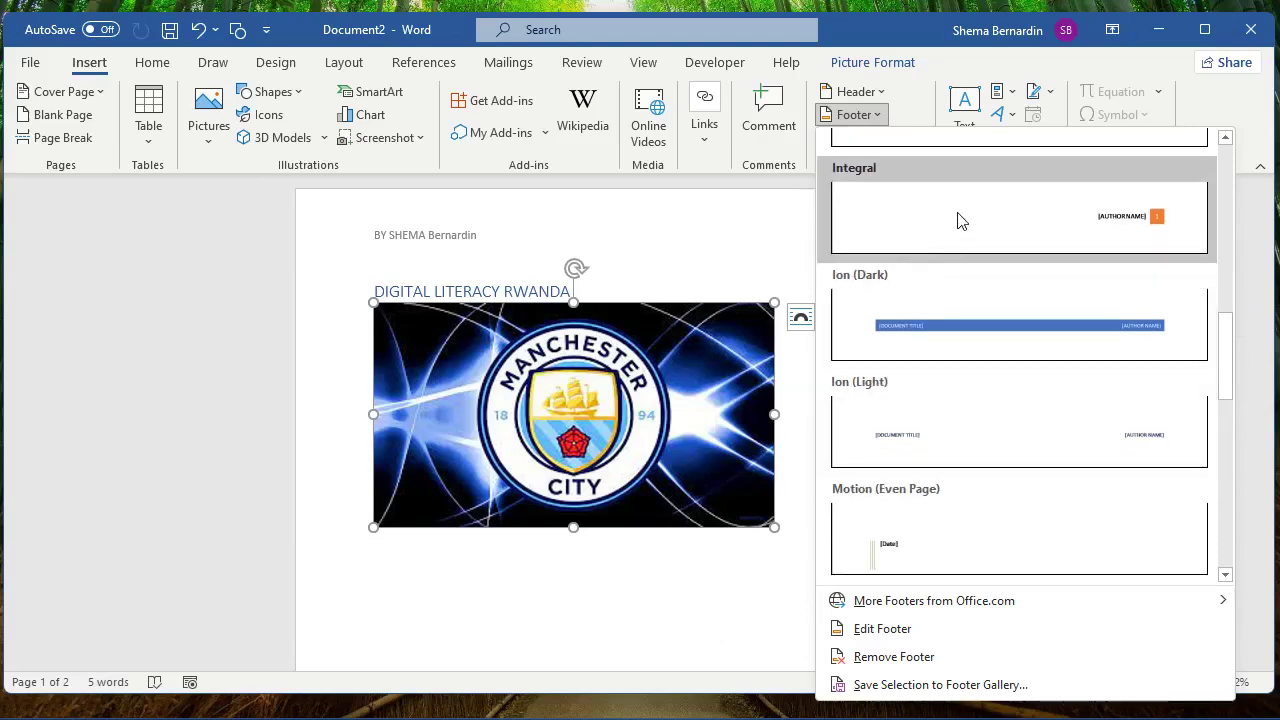
click(983, 203)
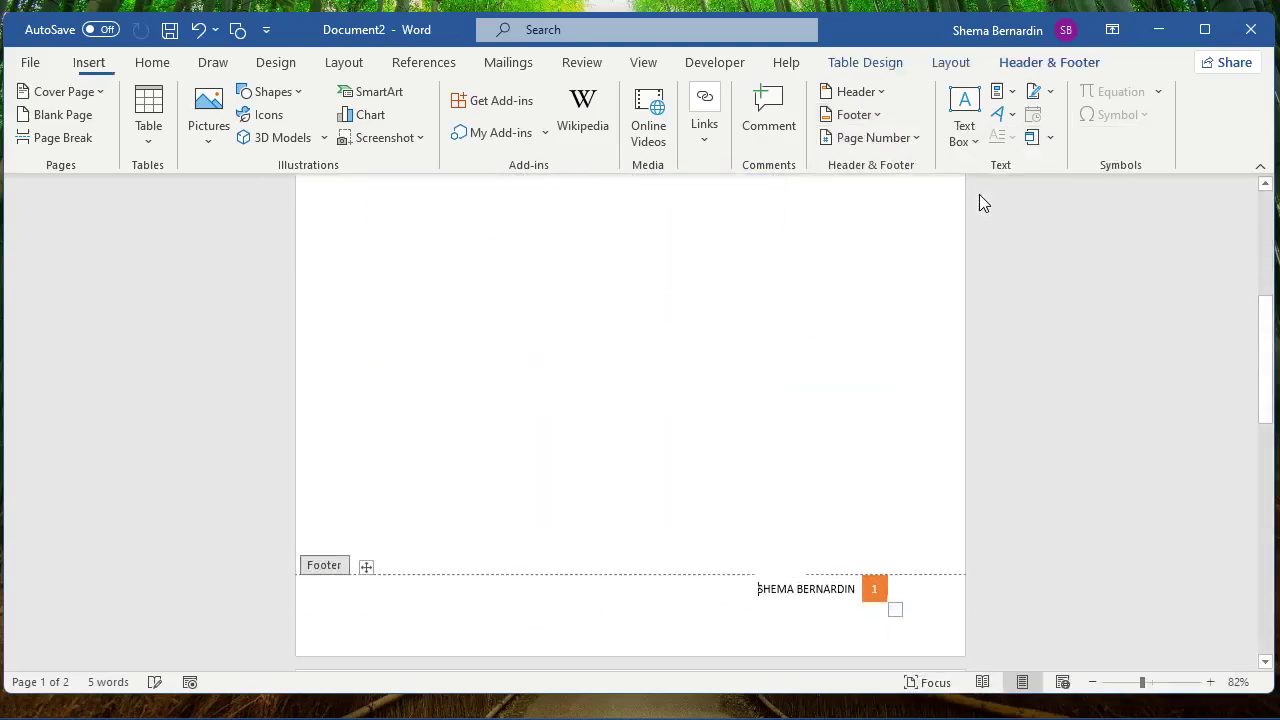
Add "2024" on the footer line below the author name and return to the document body on page 1.
click(567, 614)
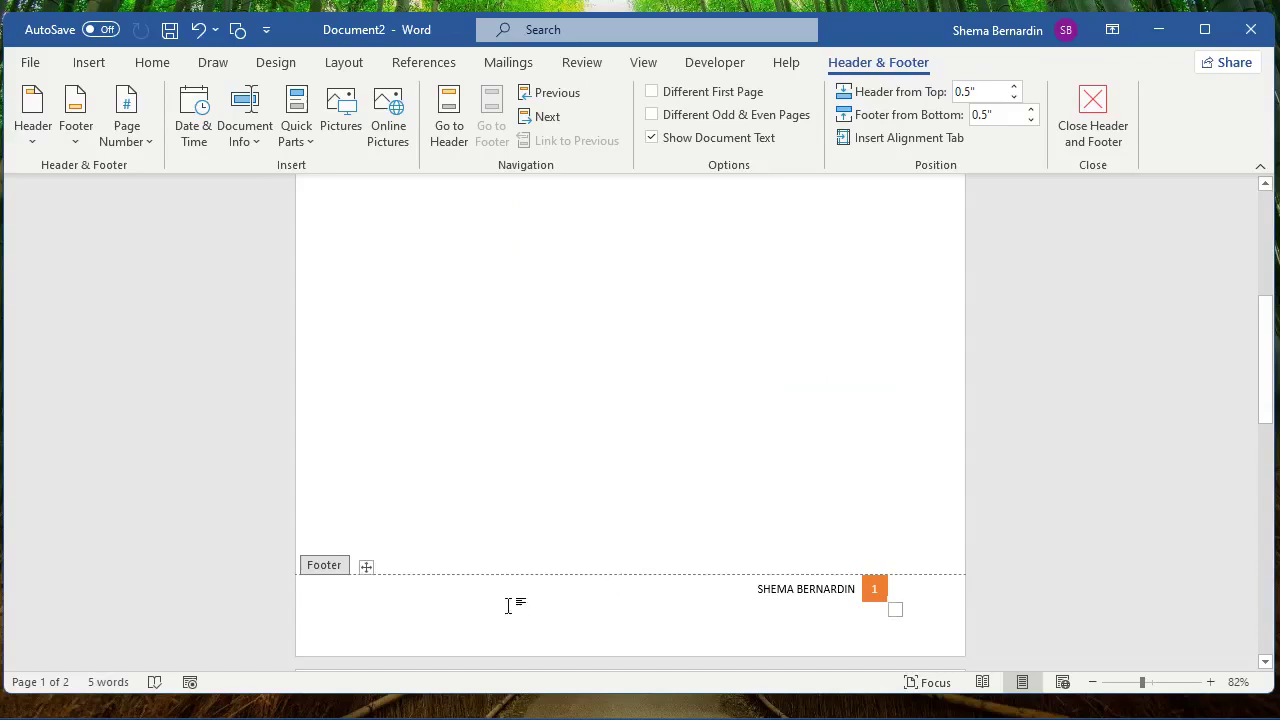
text(On)
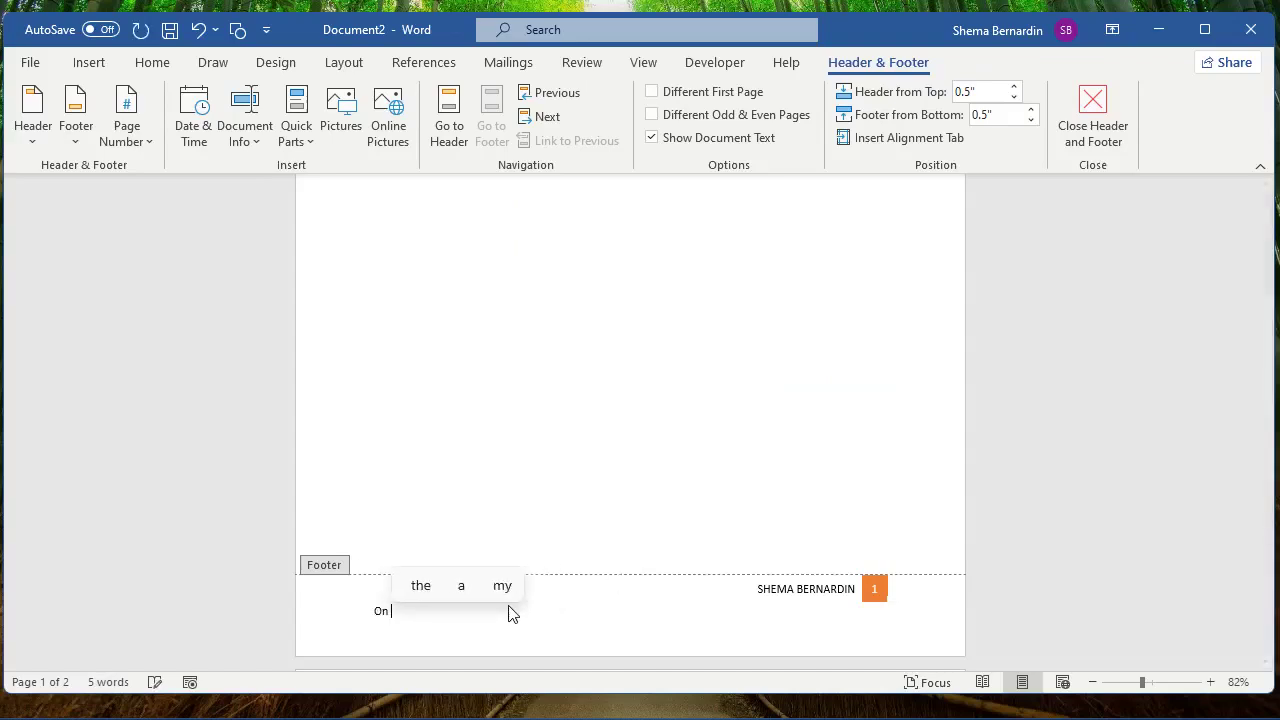
key(BackSpace)
key(BackSpace)
key(BackSpace)
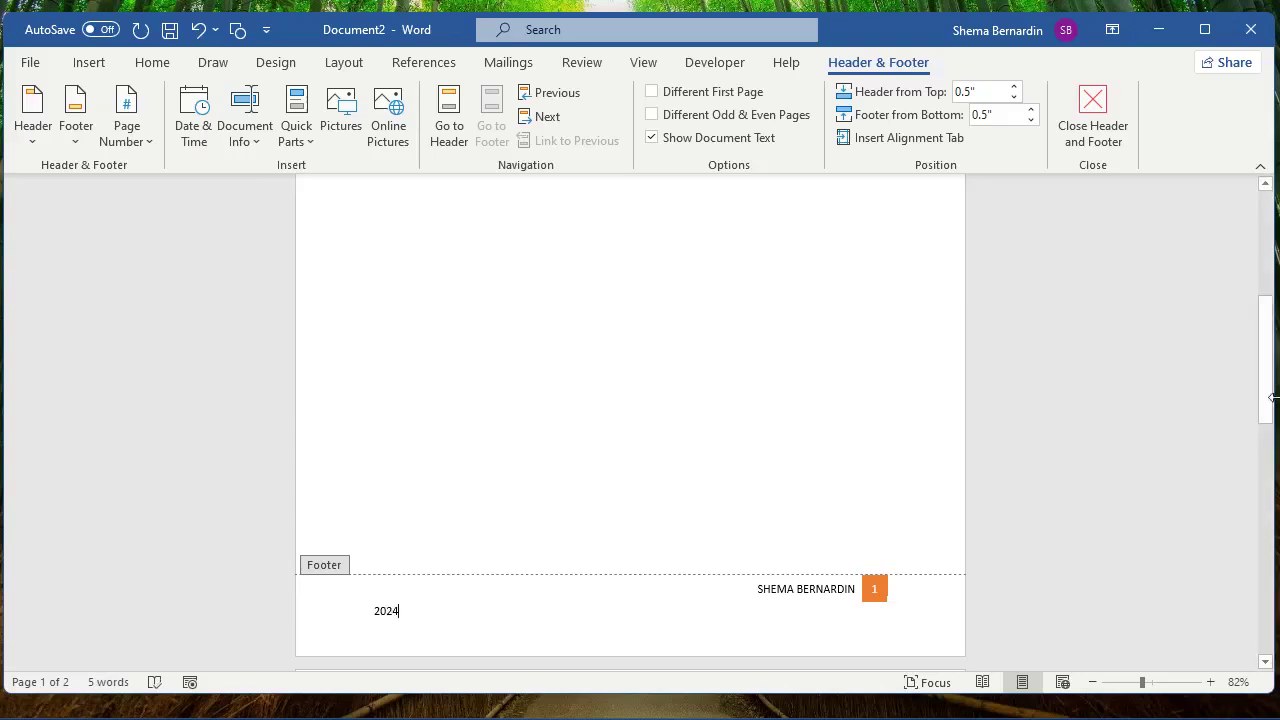
drag(1265, 375, 1275, 133)
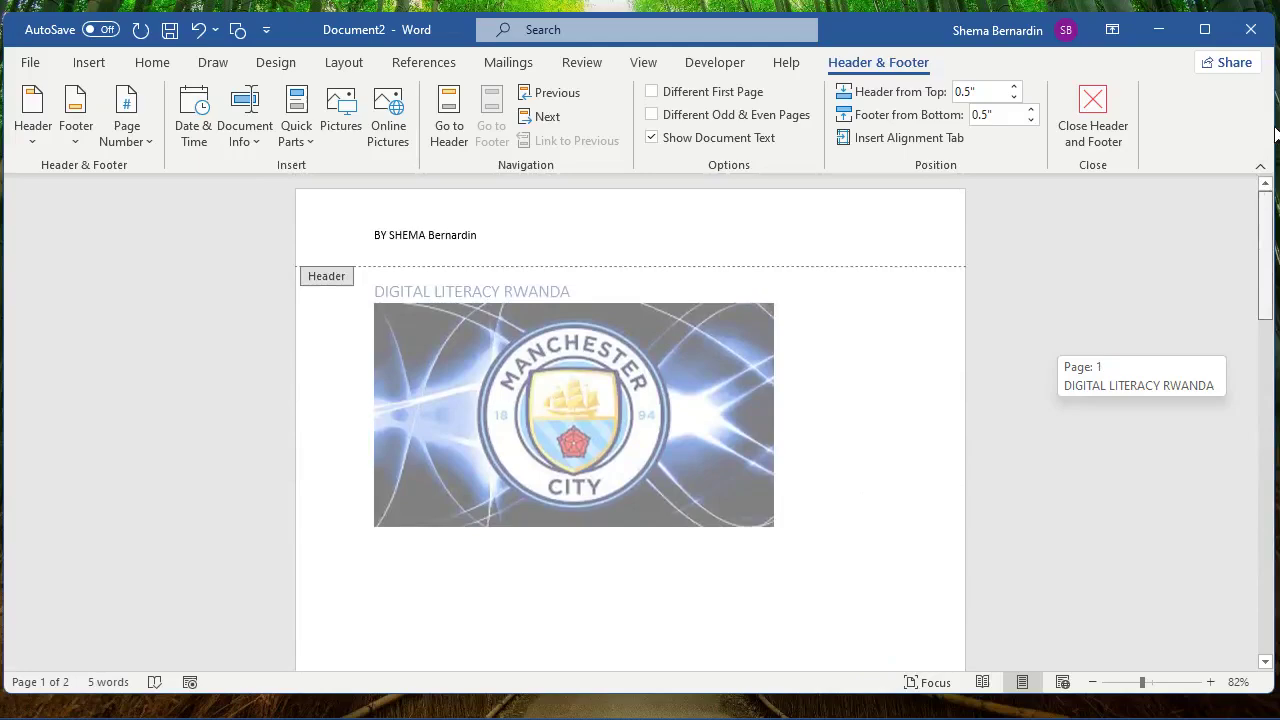
drag(1275, 133, 1268, 126)
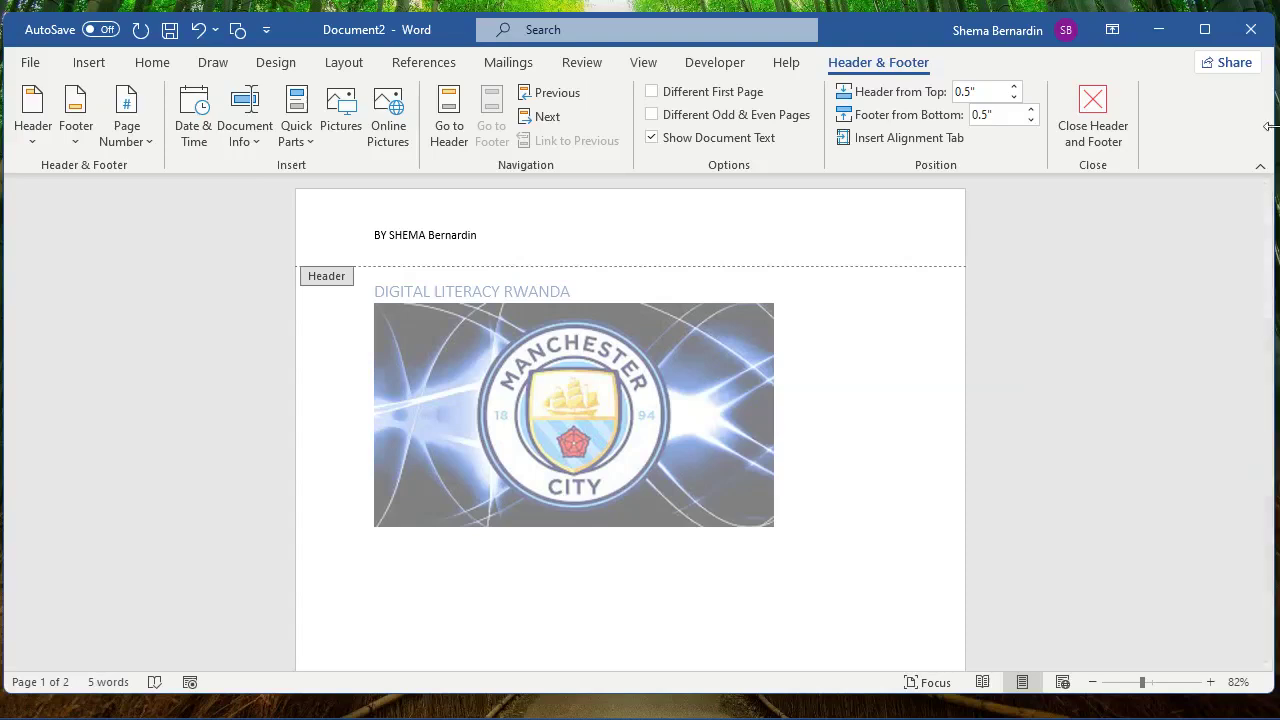
double_click(731, 441)
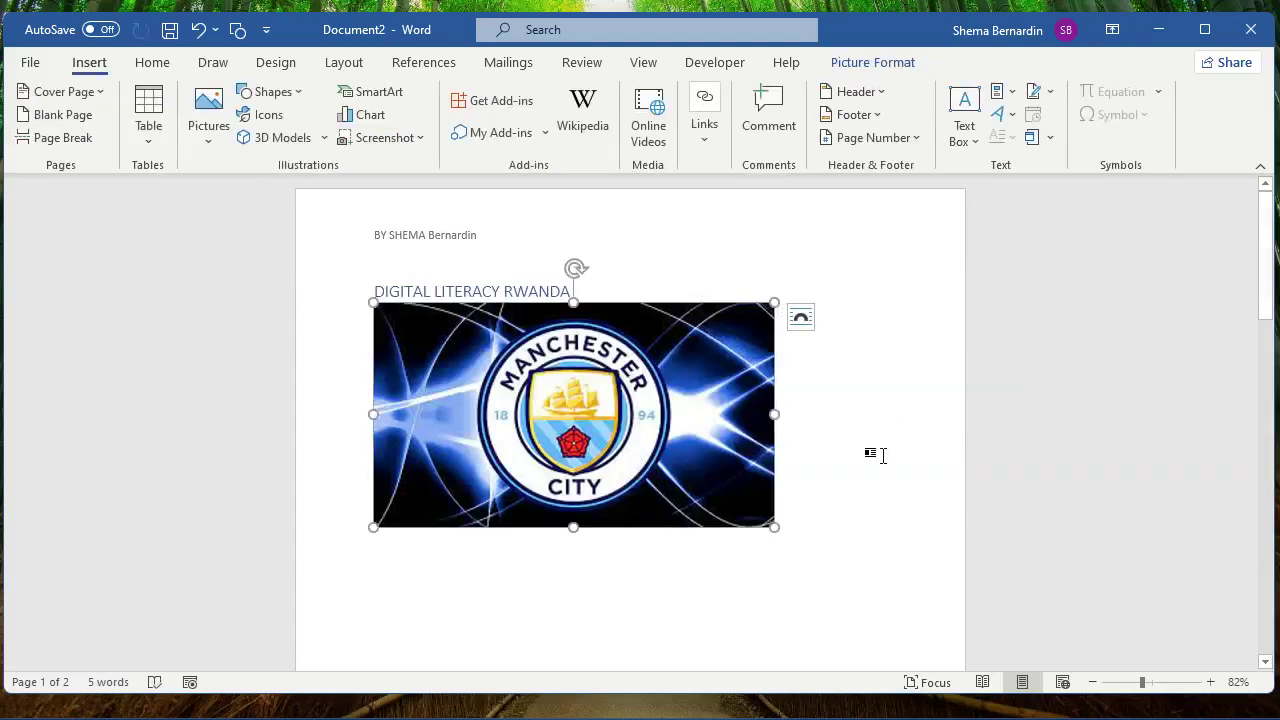
Save the document to the Desktop as DIGITAL LITERACY RWANDA.docx in Word Document (*.docx) format.
click(39, 70)
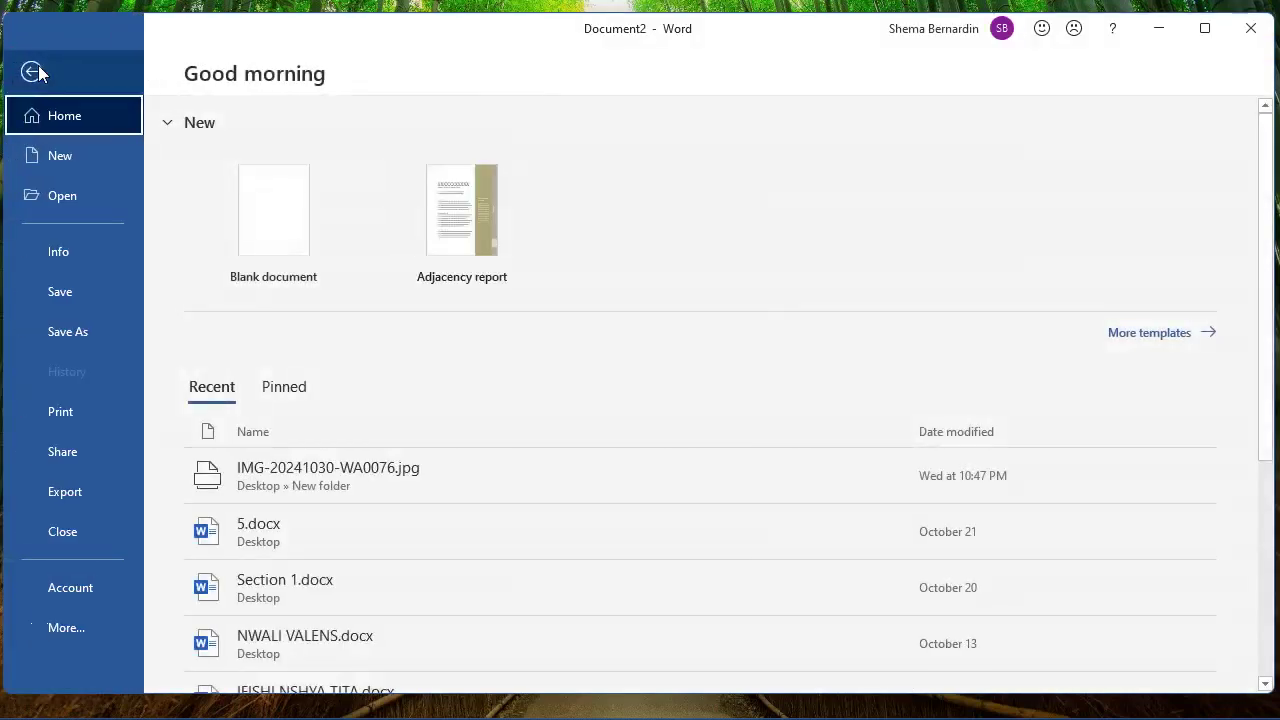
click(82, 336)
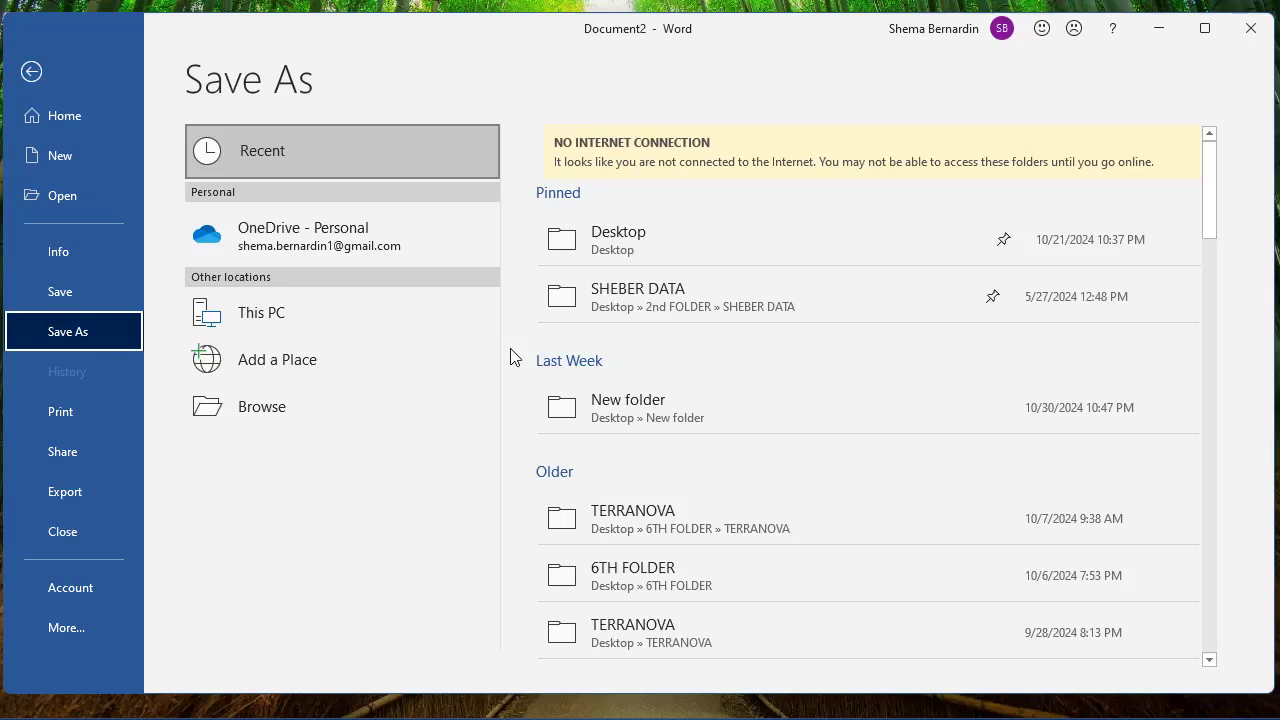
click(688, 249)
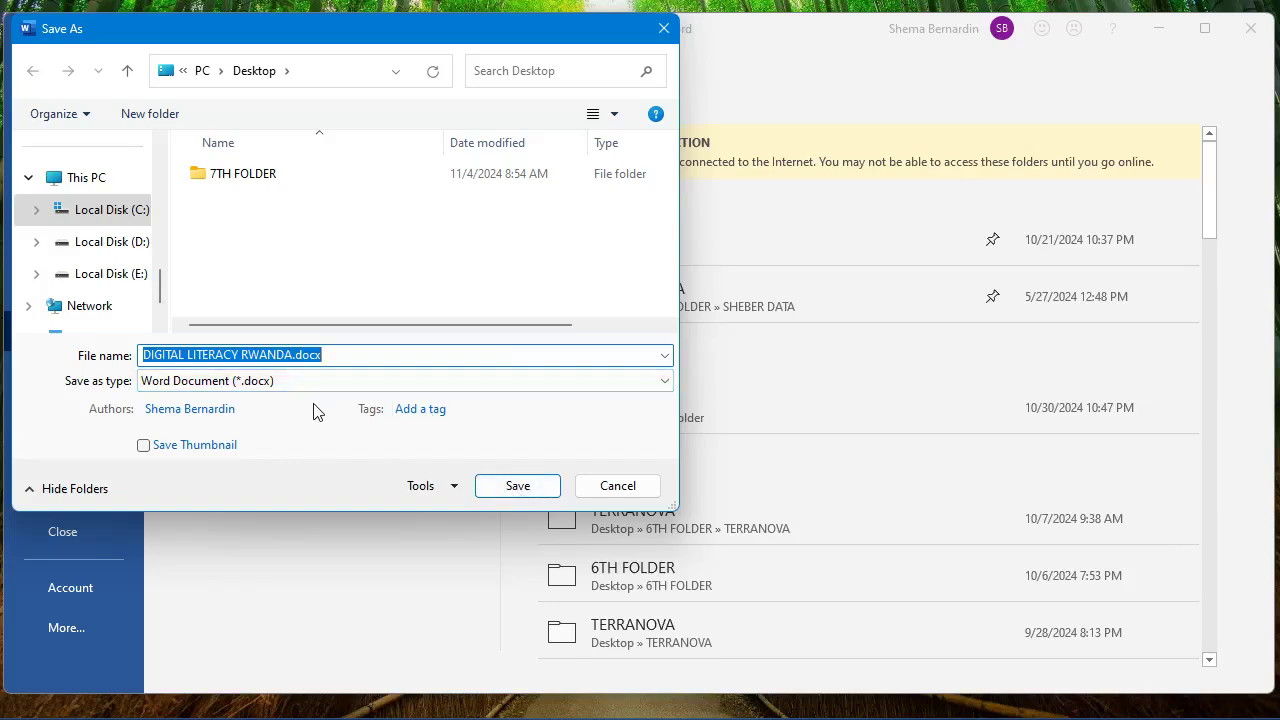
click(302, 380)
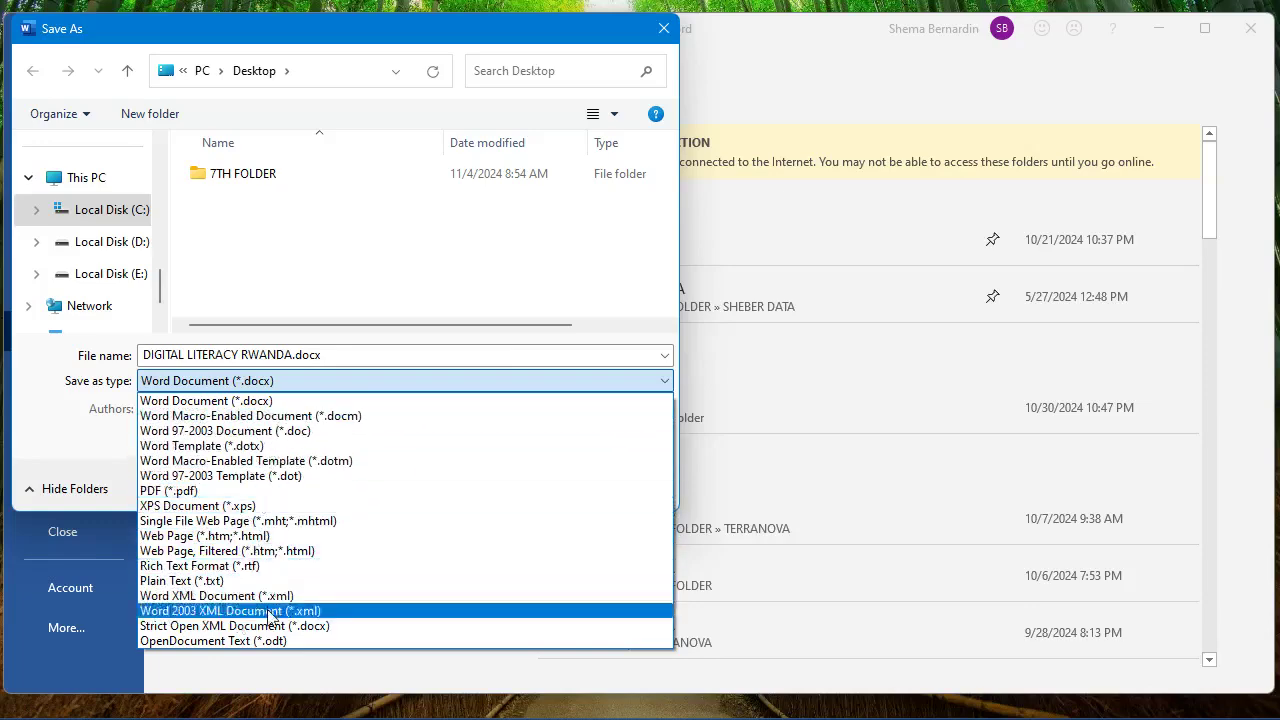
click(380, 362)
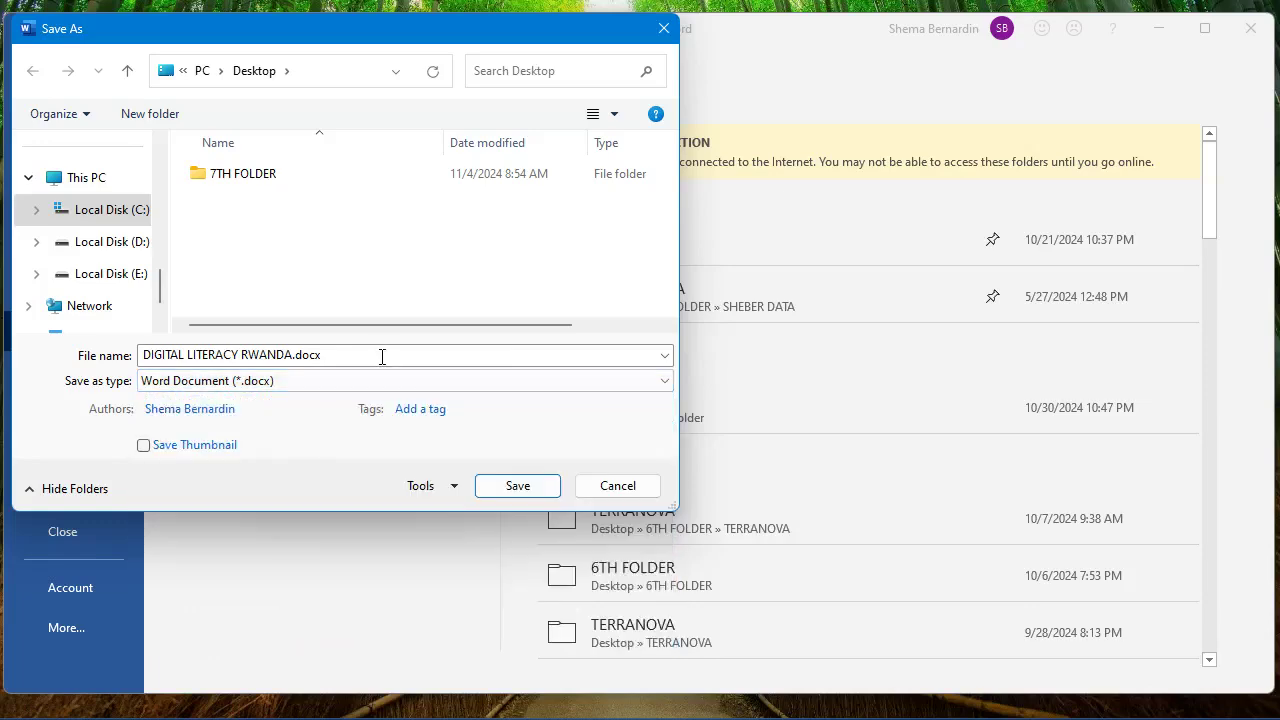
click(510, 486)
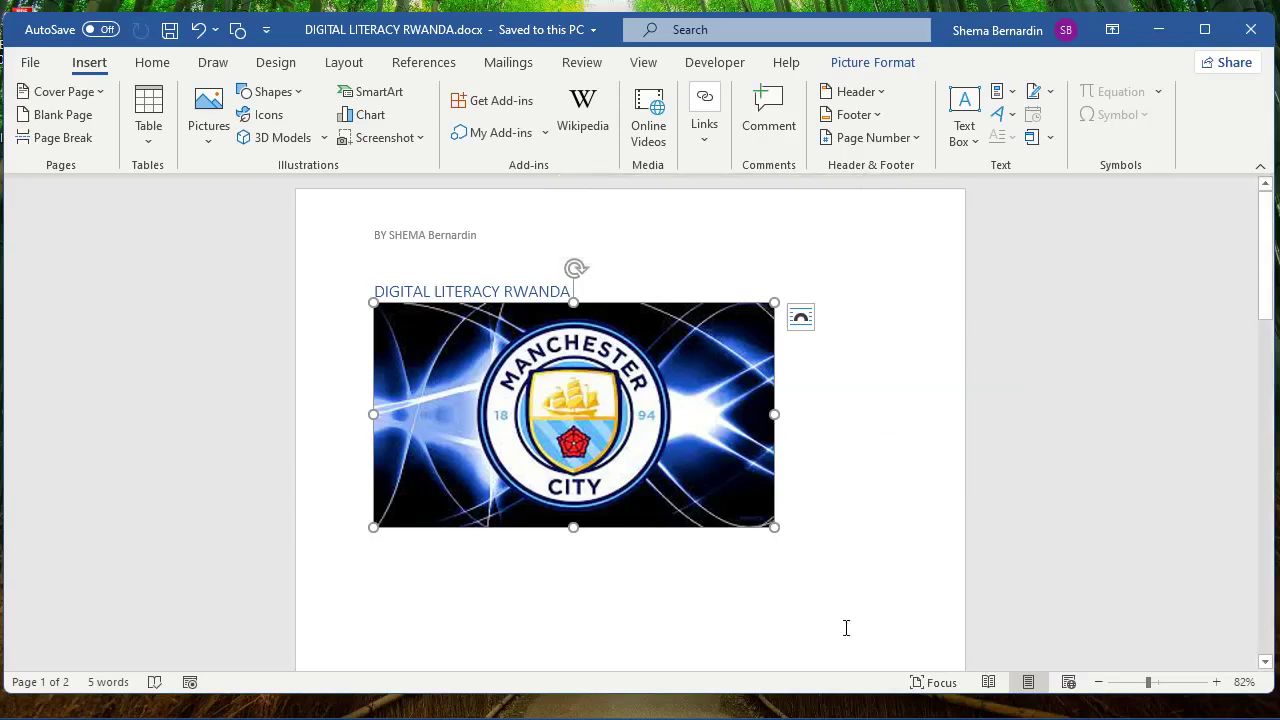
mouse_move(877, 715)
click(877, 664)
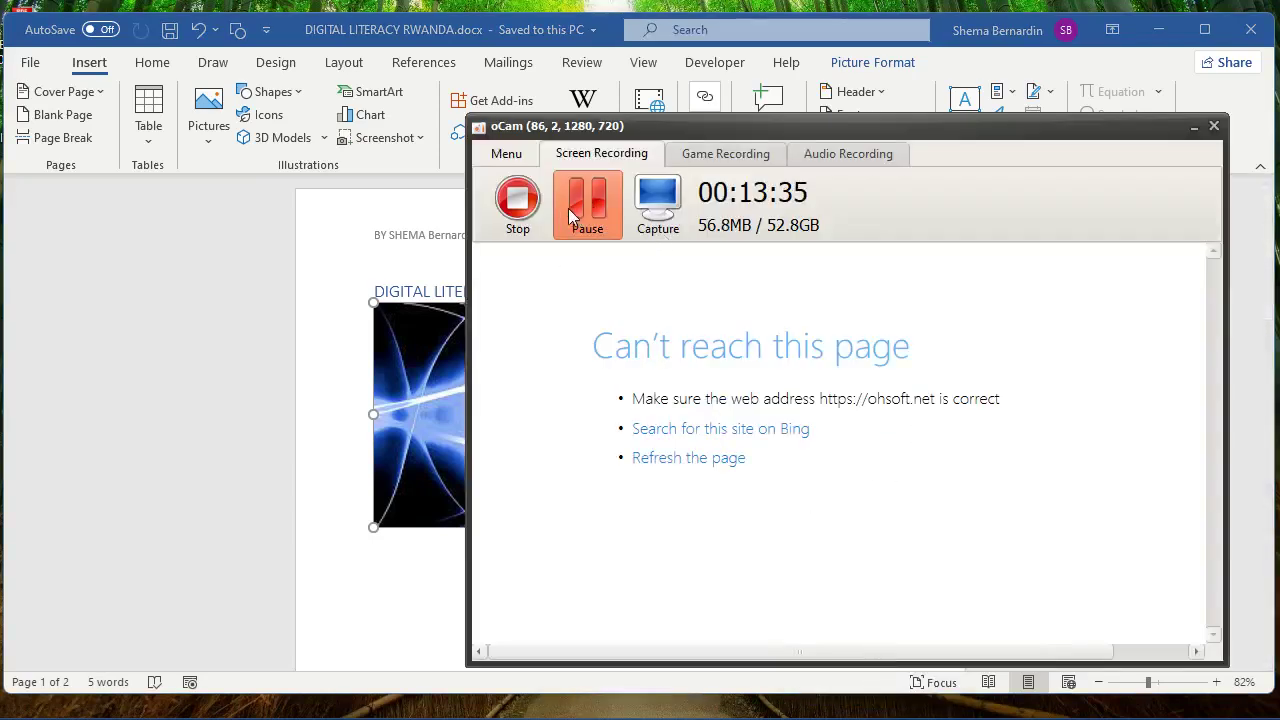
click(517, 202)
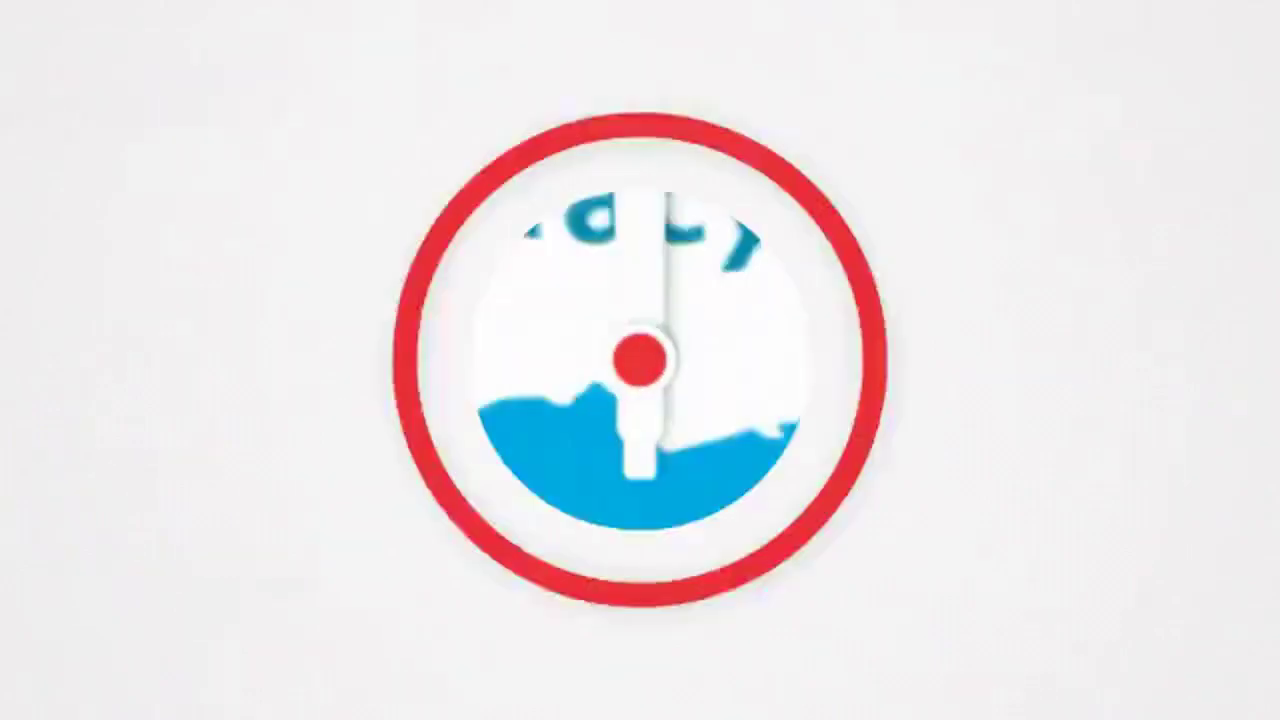